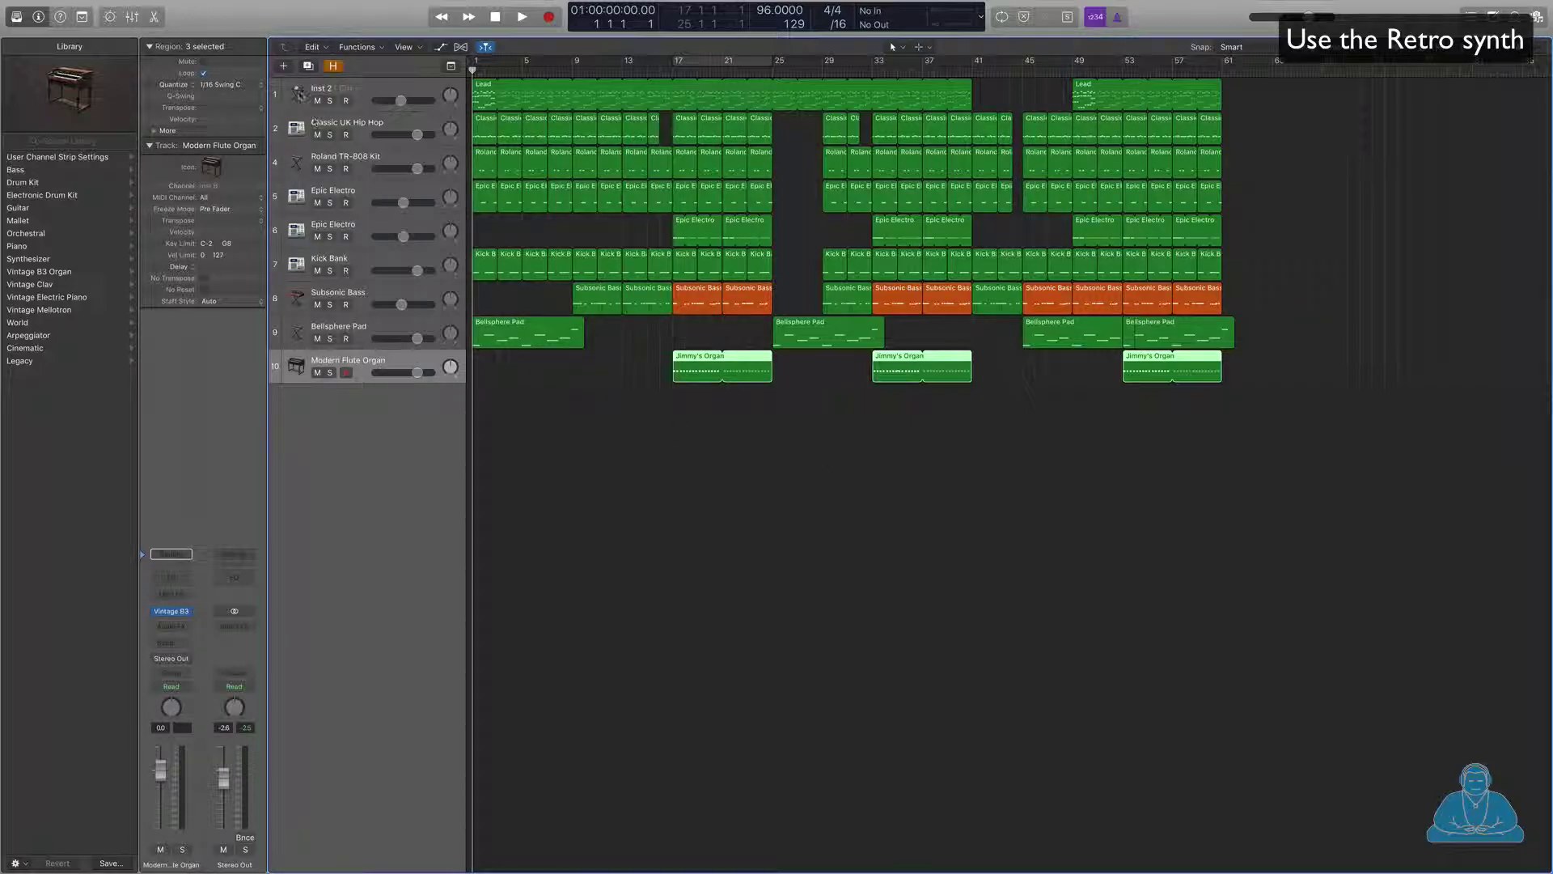
Create one software instrument track using Retro Synth and open the synth's window over the arrangement
click(283, 68)
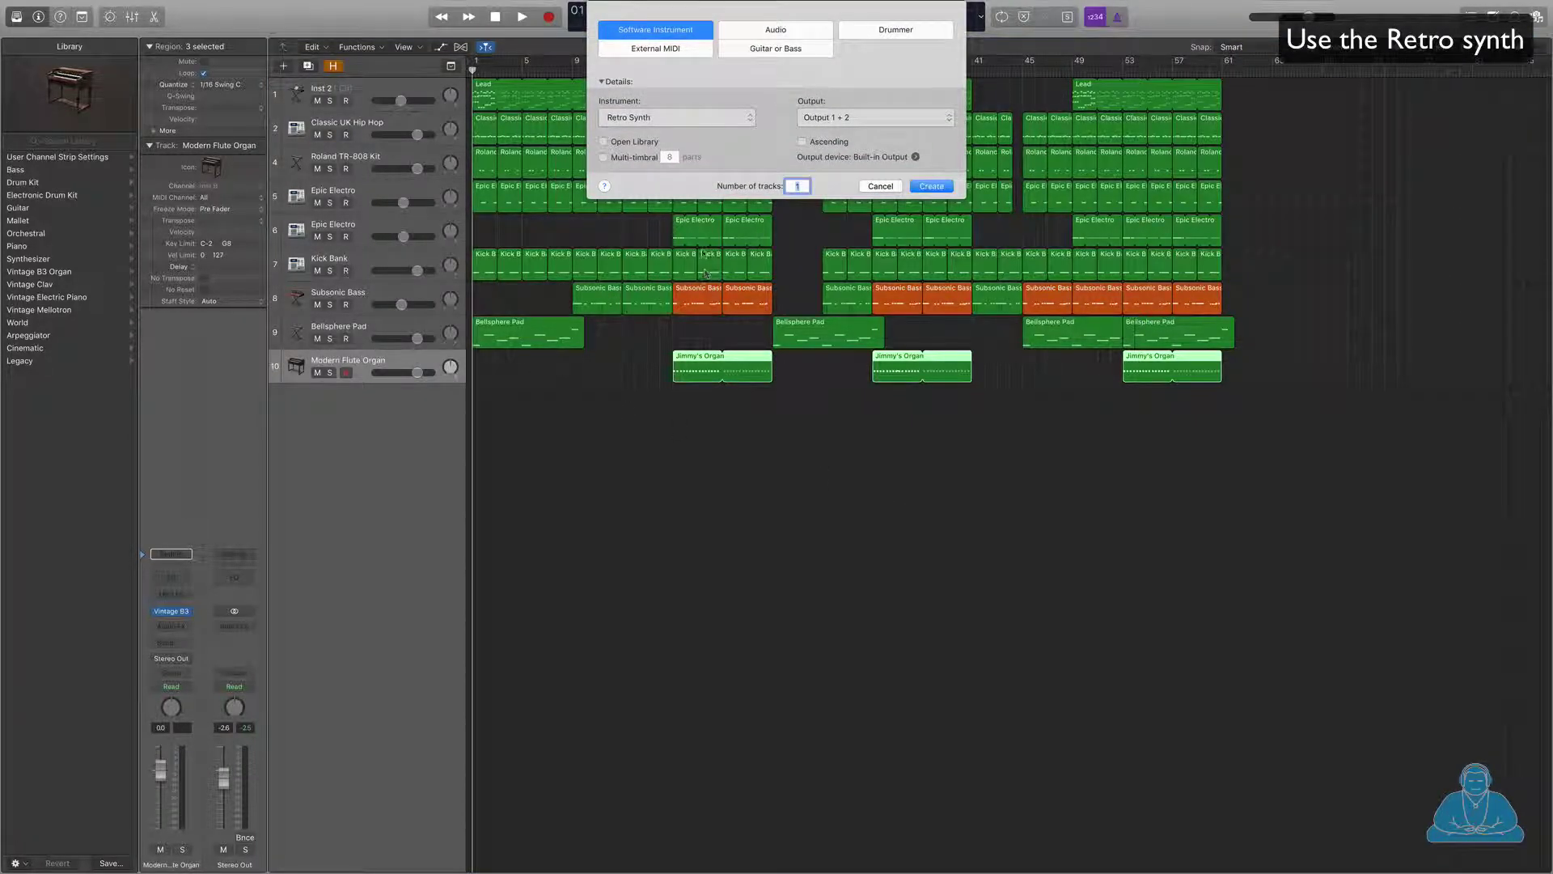
click(933, 188)
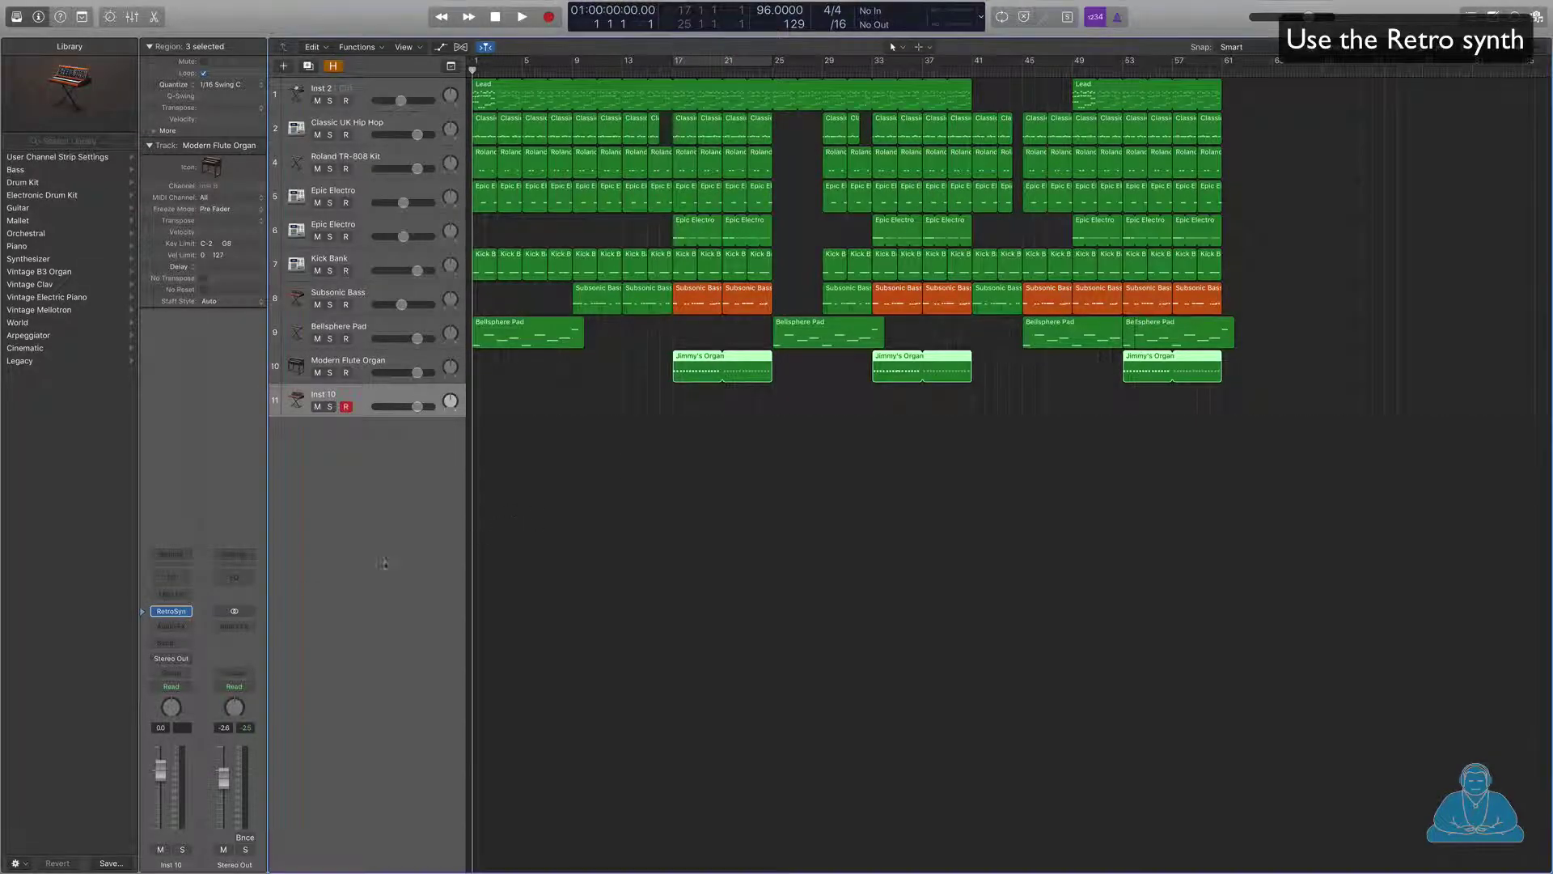
click(171, 610)
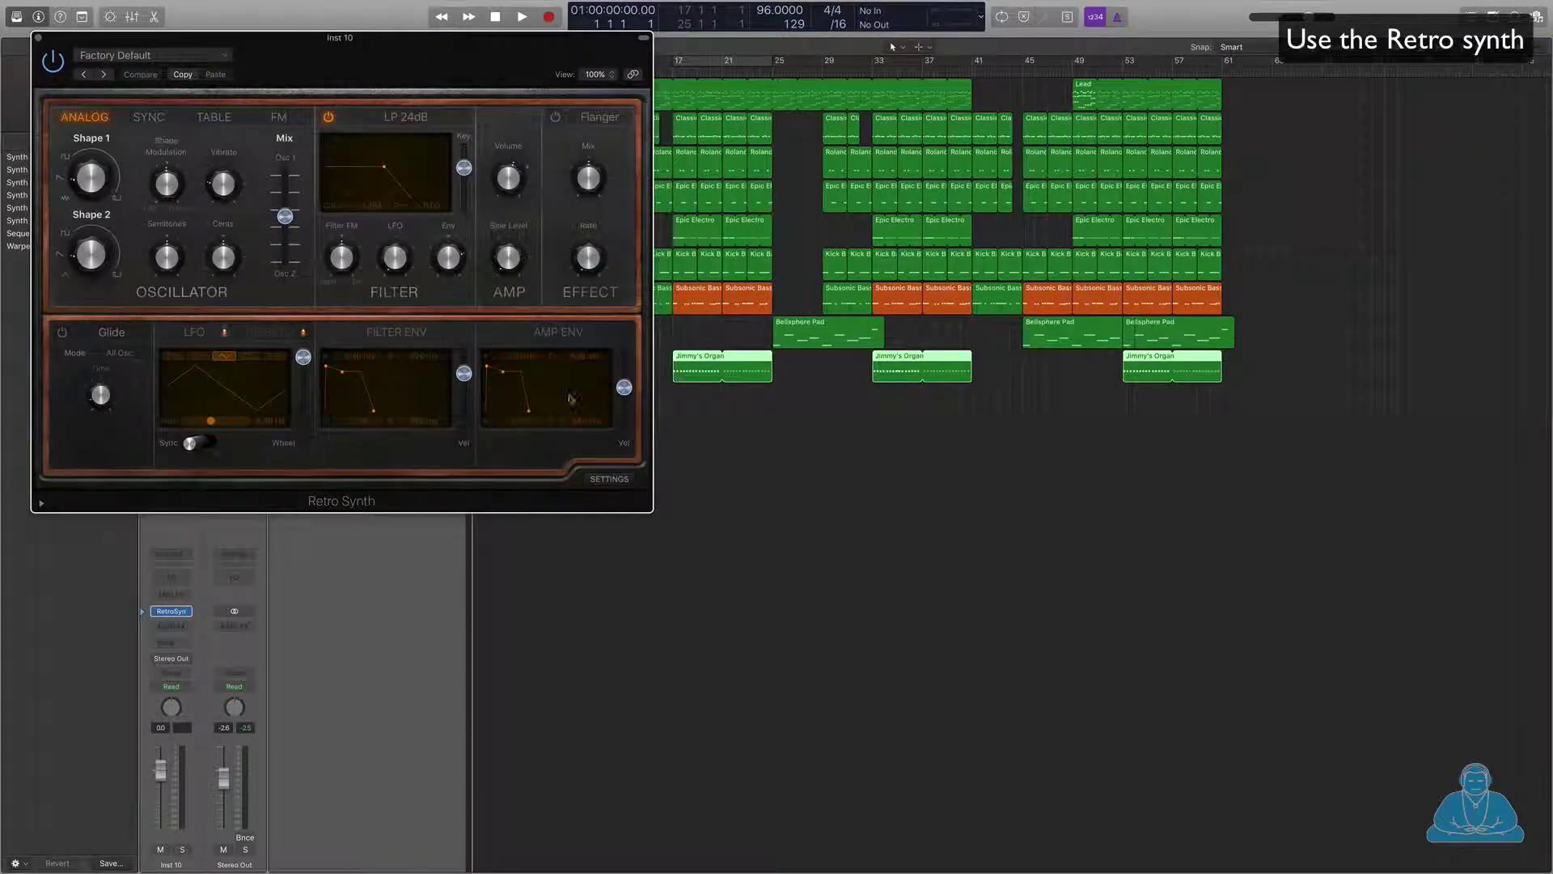
drag(365, 58, 758, 100)
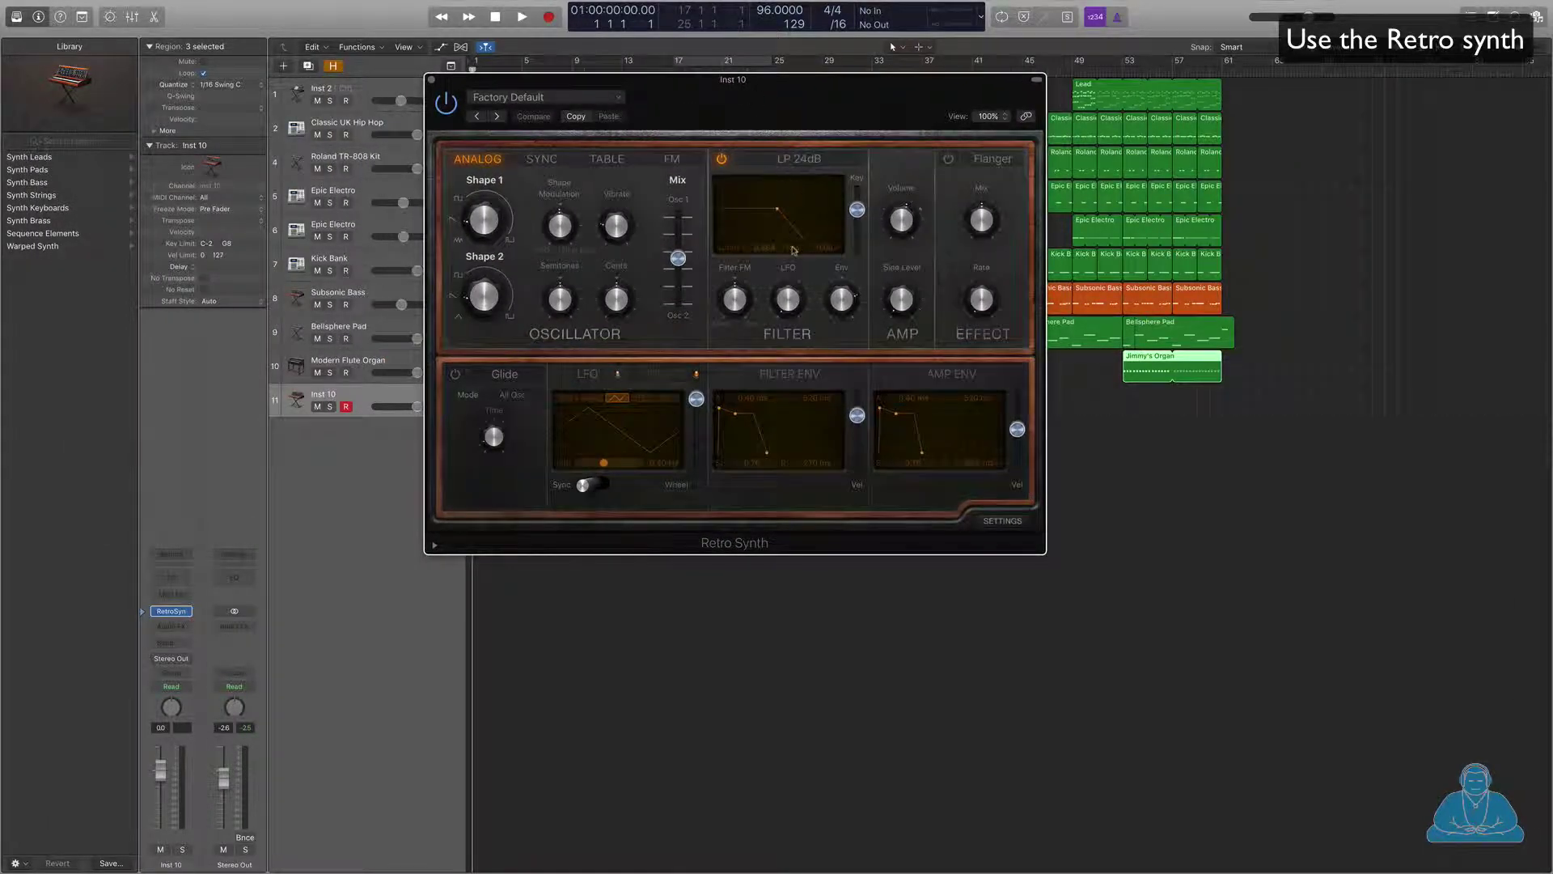
Examine Retro Synth's effect types and its Sync, Table, FM and Analog oscillator modes, ending on Analog
mouse_move(484, 280)
mouse_move(672, 238)
click(987, 159)
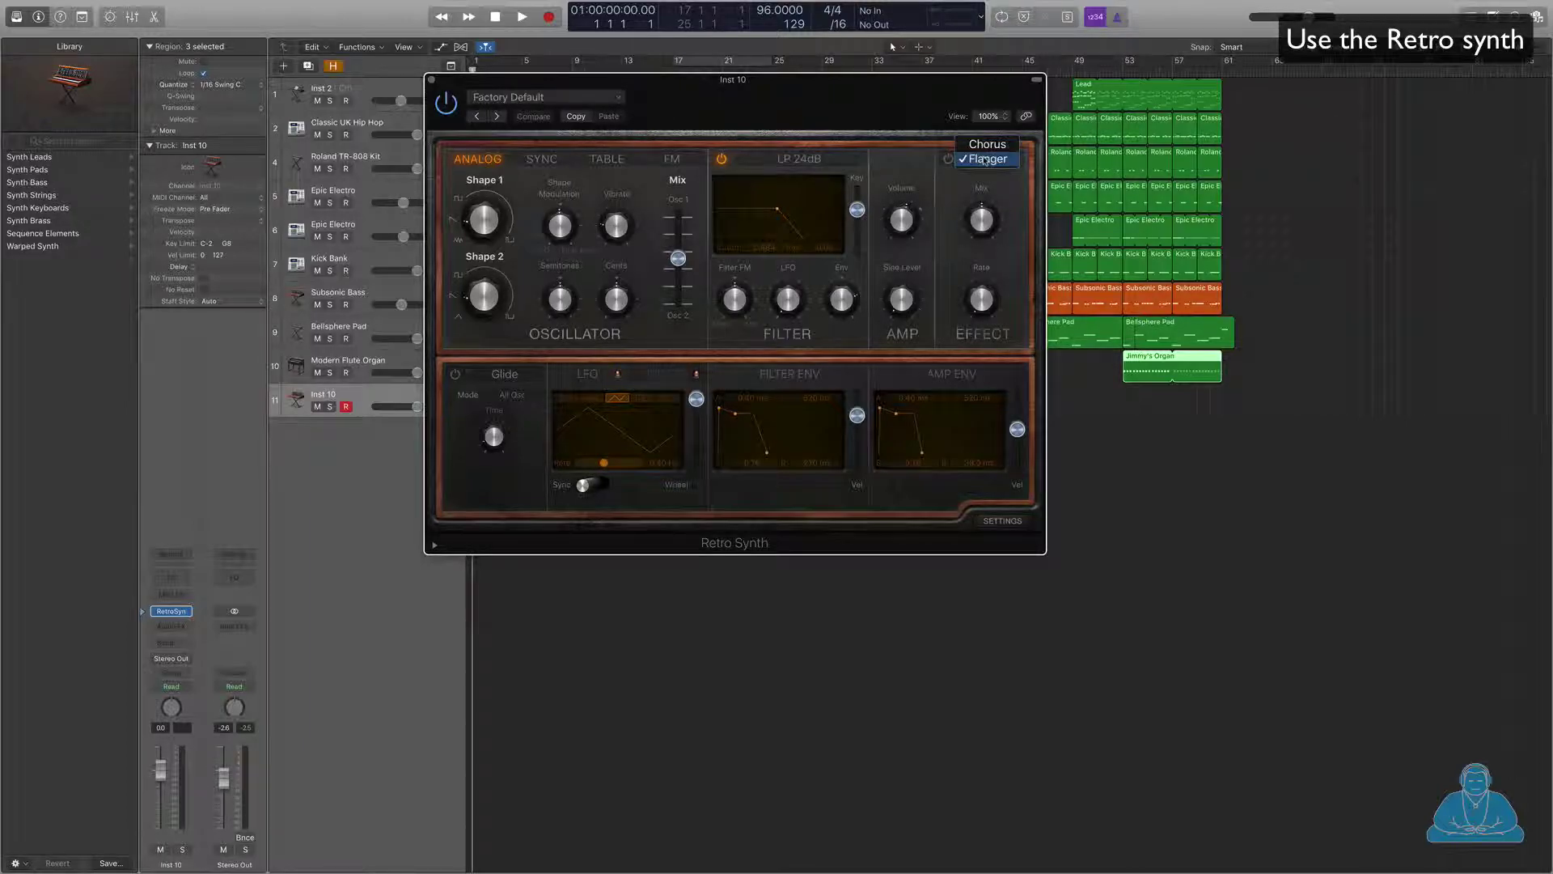
click(968, 205)
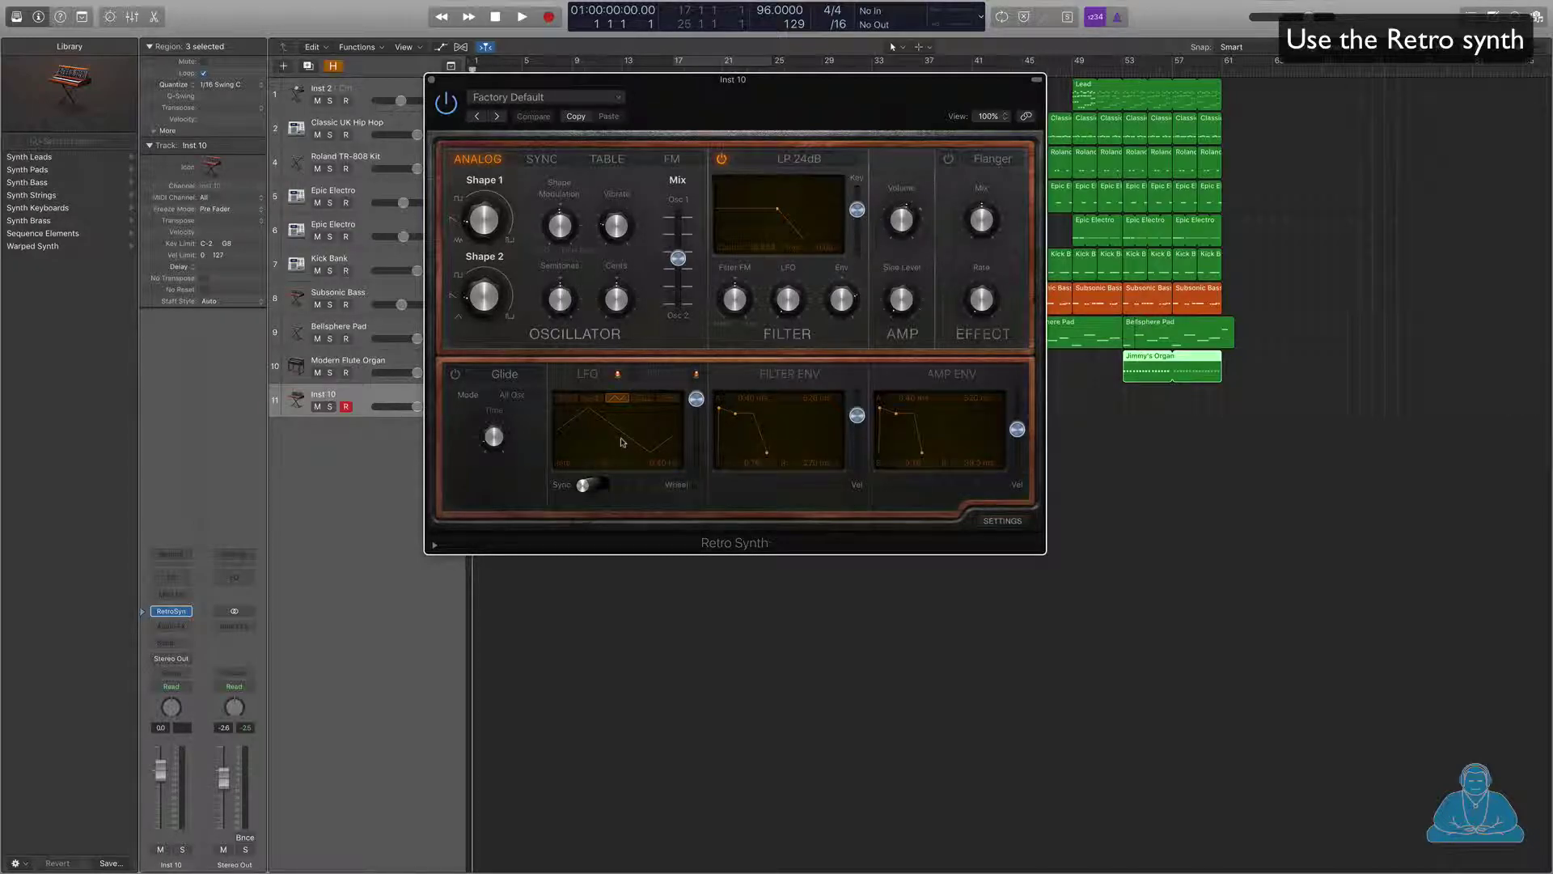
drag(635, 93, 783, 192)
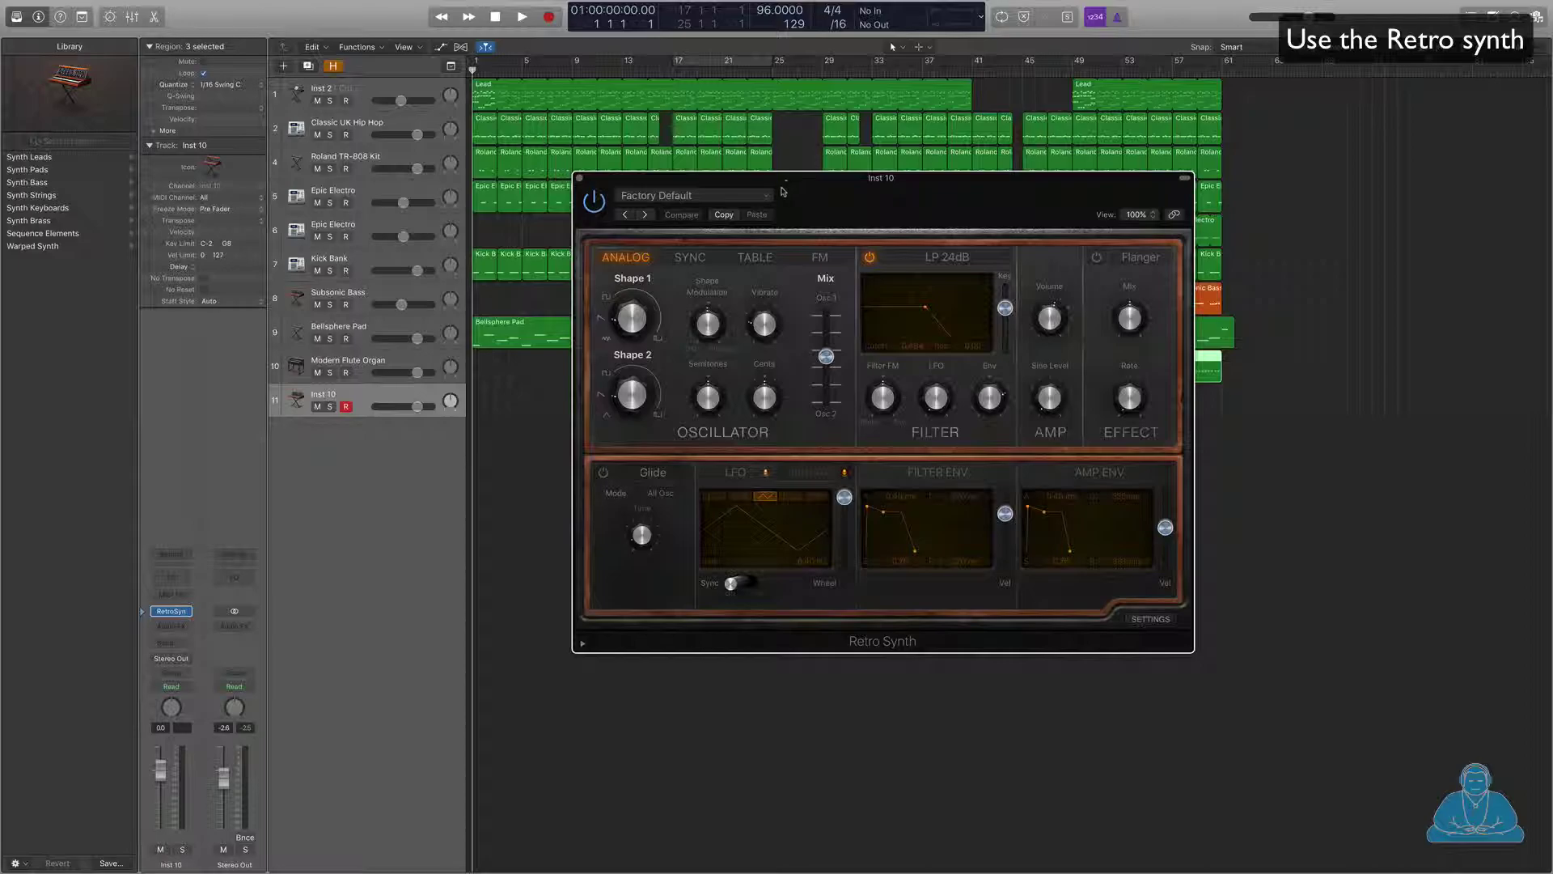
click(690, 258)
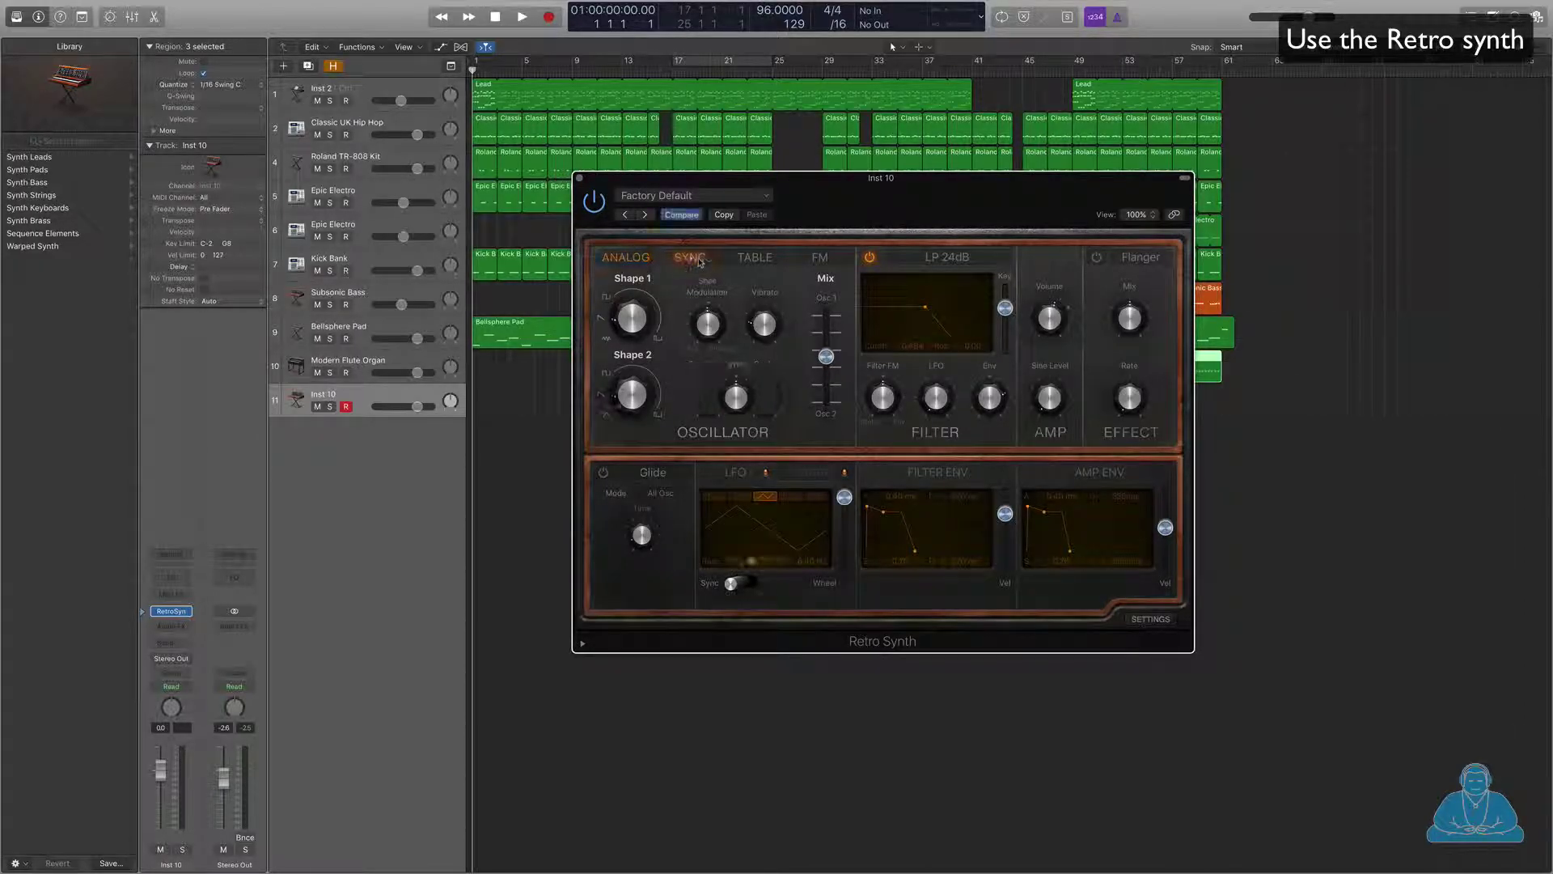
click(753, 259)
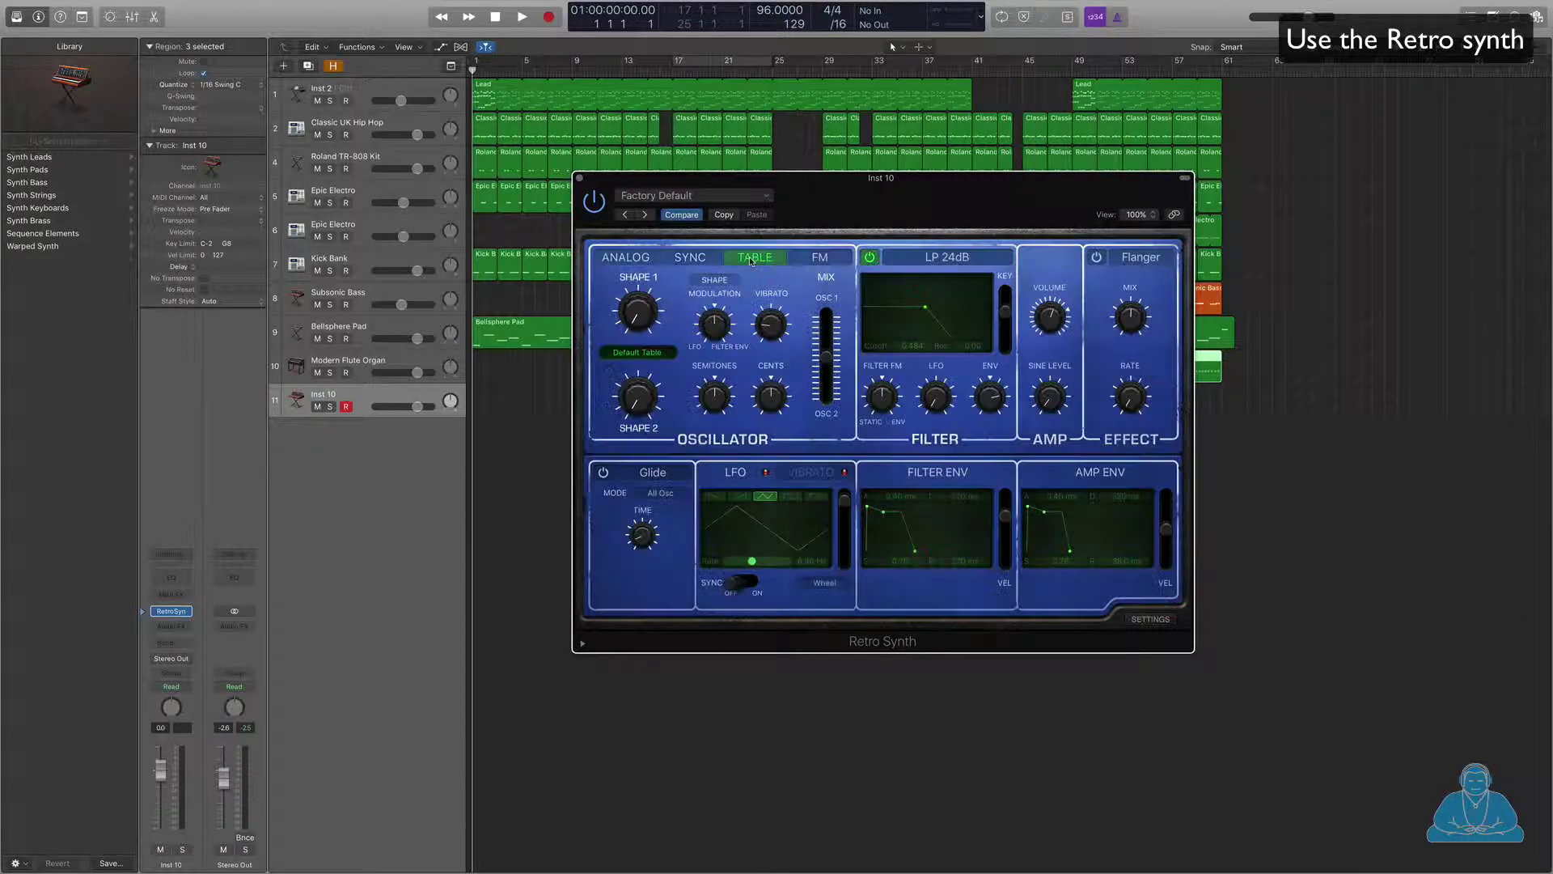
click(820, 258)
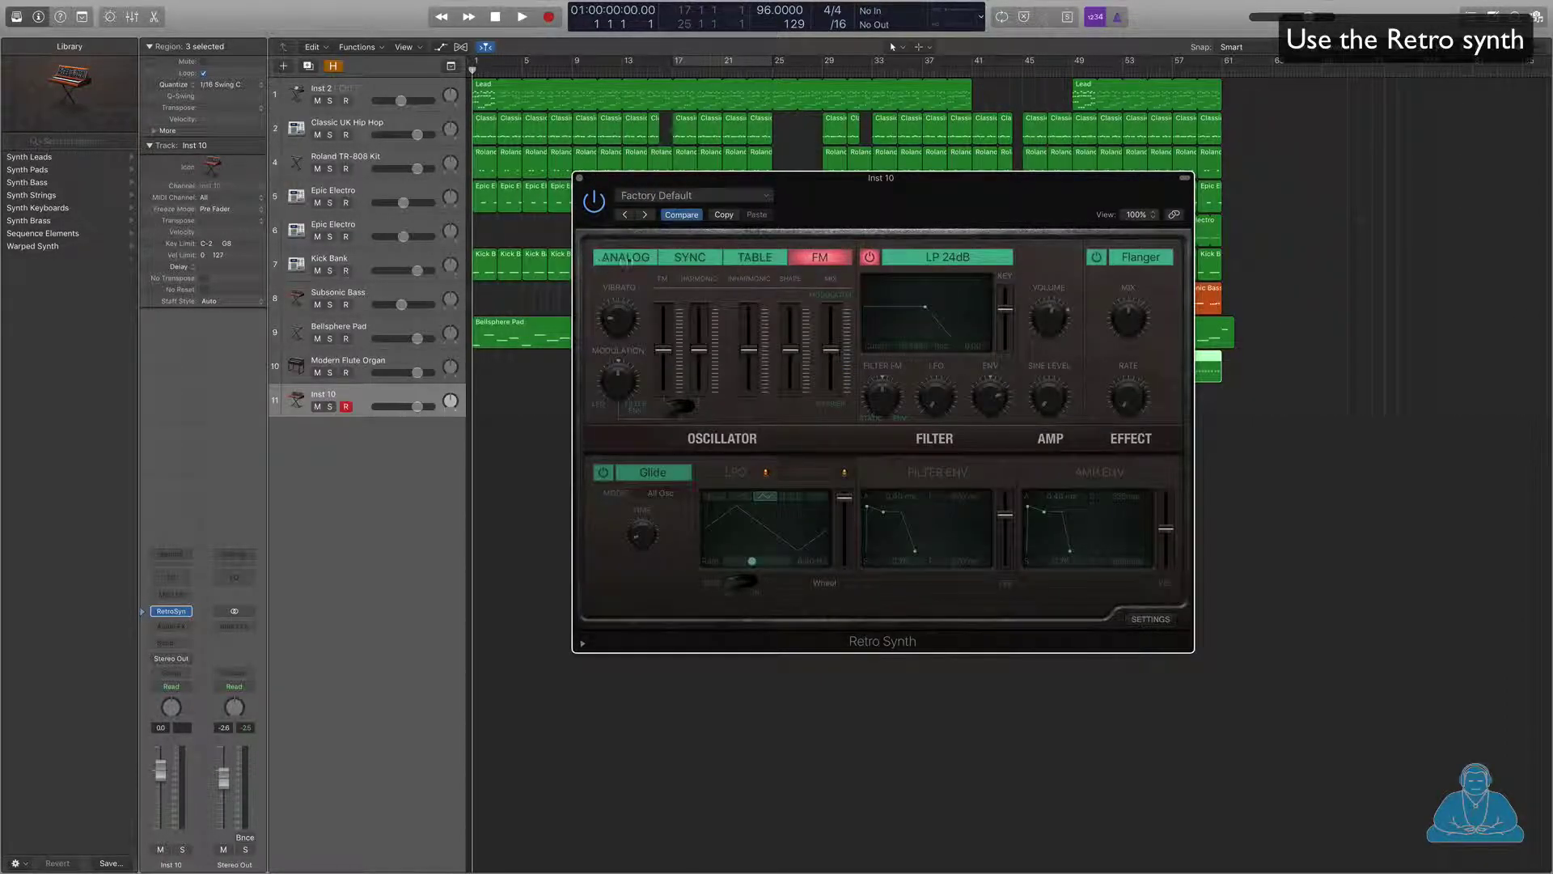
click(627, 258)
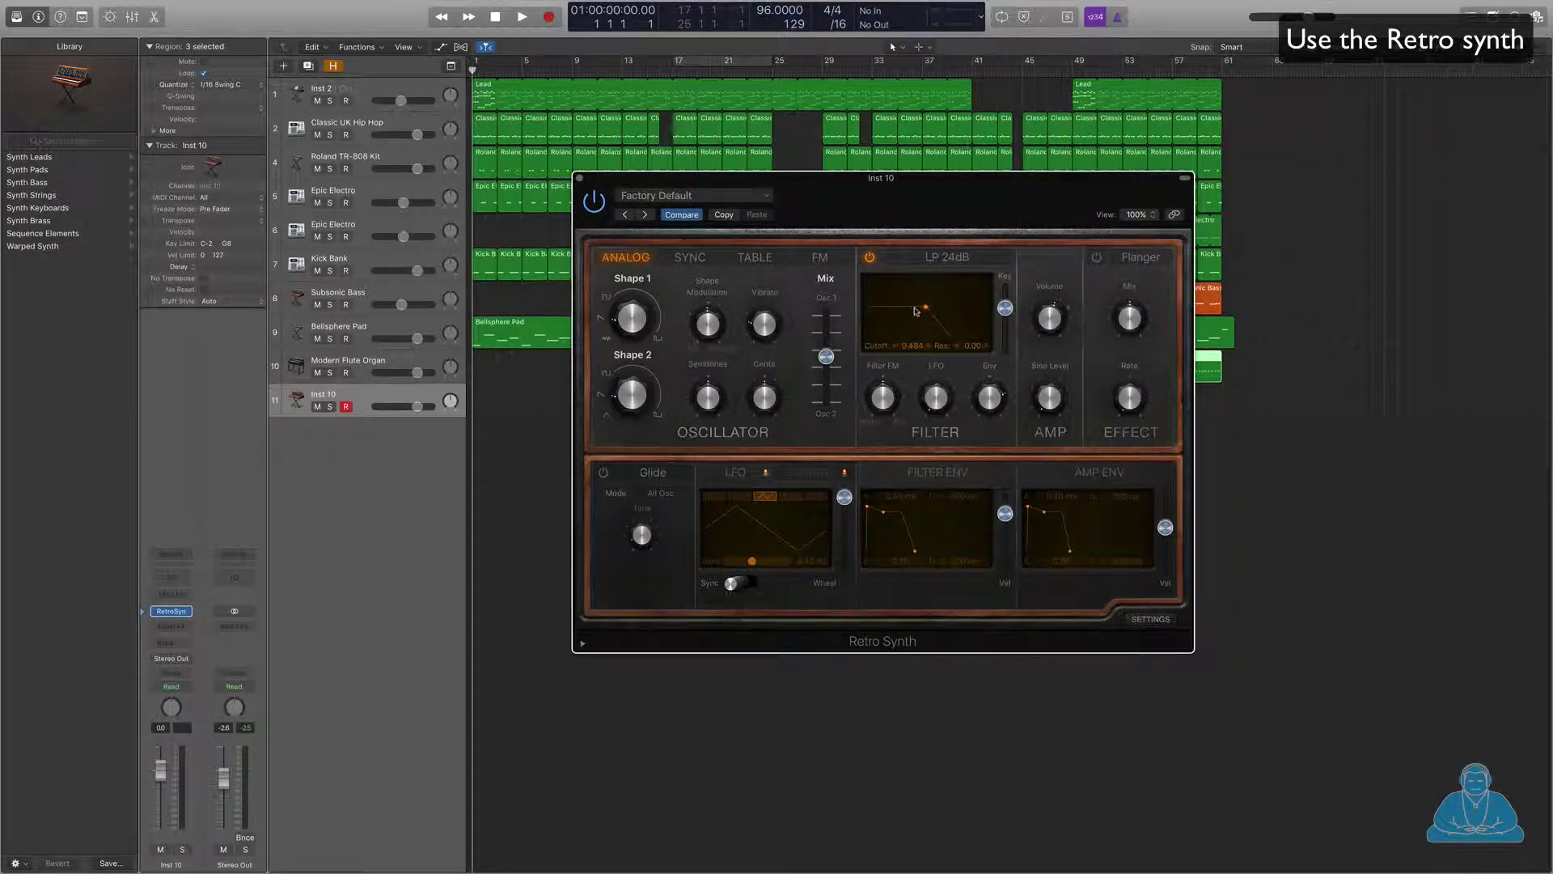
Lower Retro Synth's filter cutoff slightly with more resonance, and insert the Arpeggiator MIDI effect on the Inst 10 track
drag(925, 309, 918, 300)
click(172, 593)
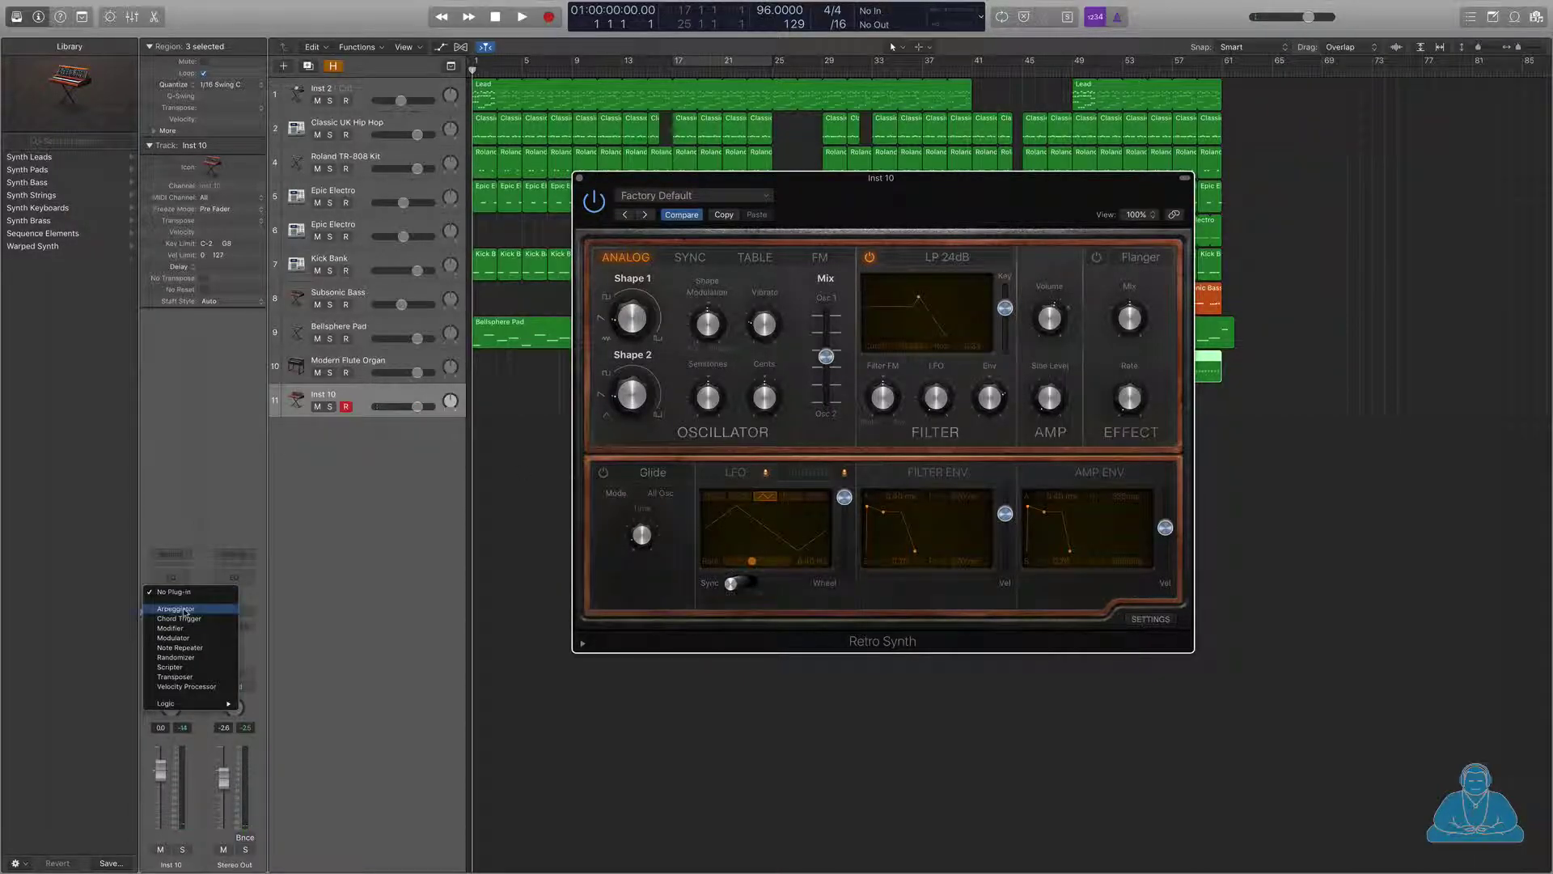
click(185, 610)
drag(260, 40, 266, 79)
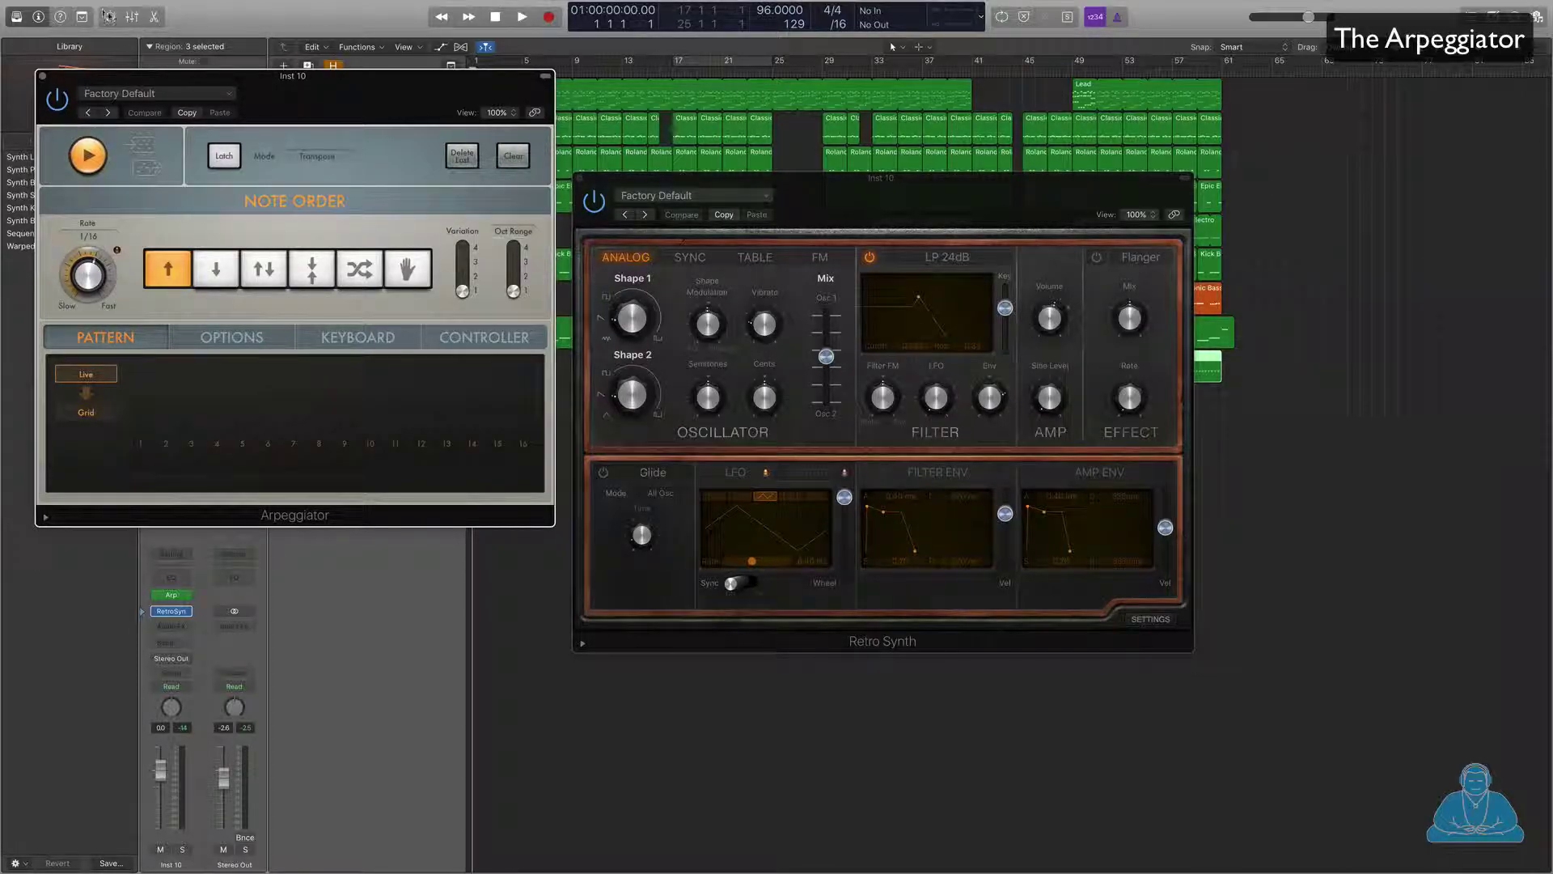
Show the on-screen keyboard and place it below the plug-in windows
mouse_move(235, 3)
click(328, 7)
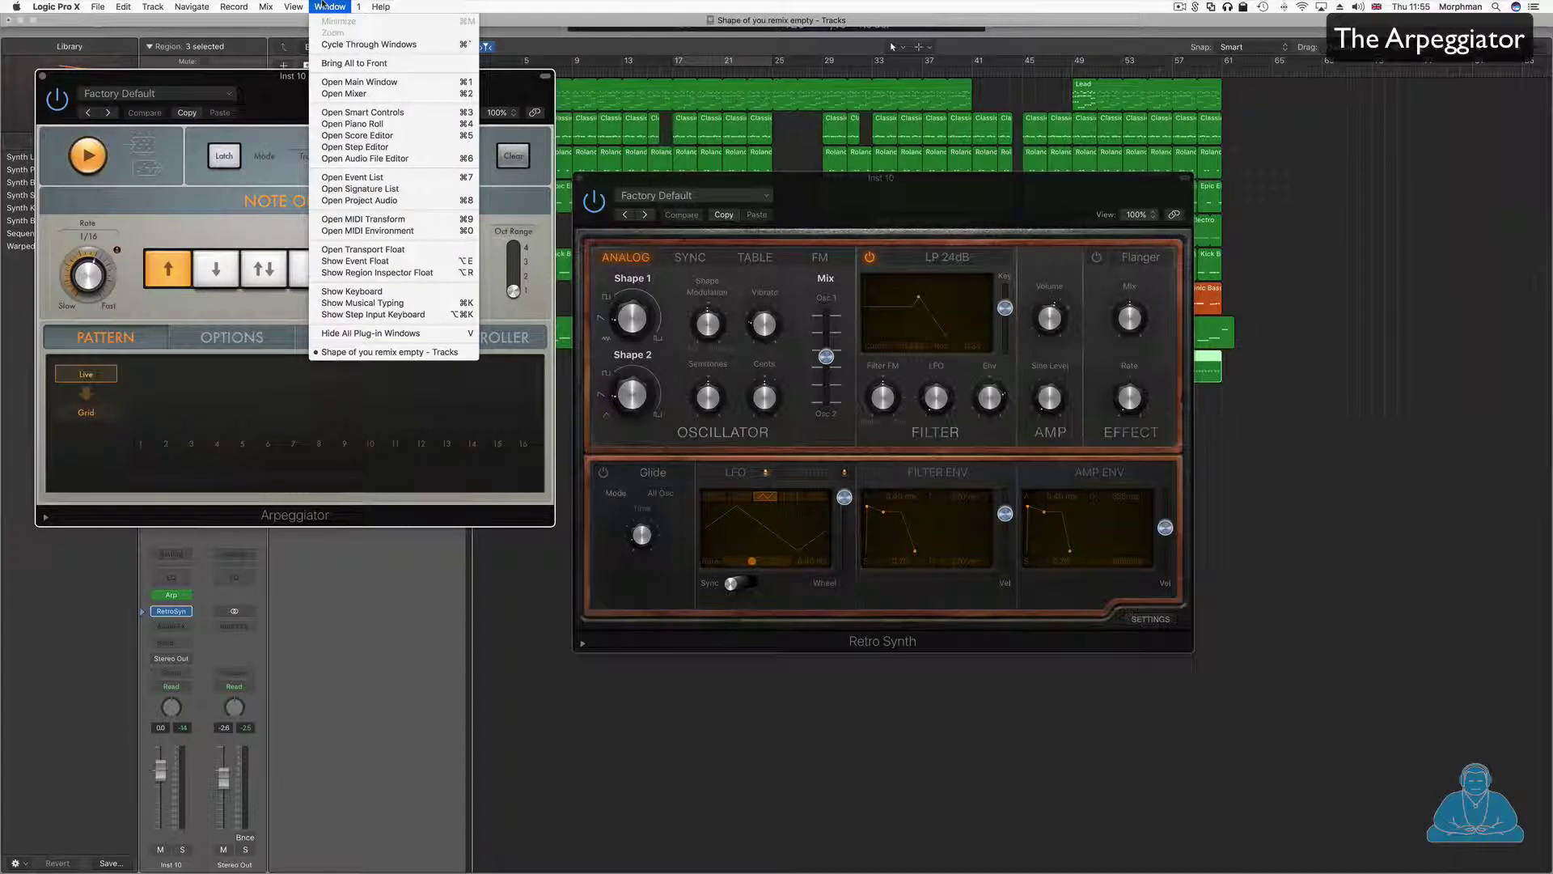
click(352, 291)
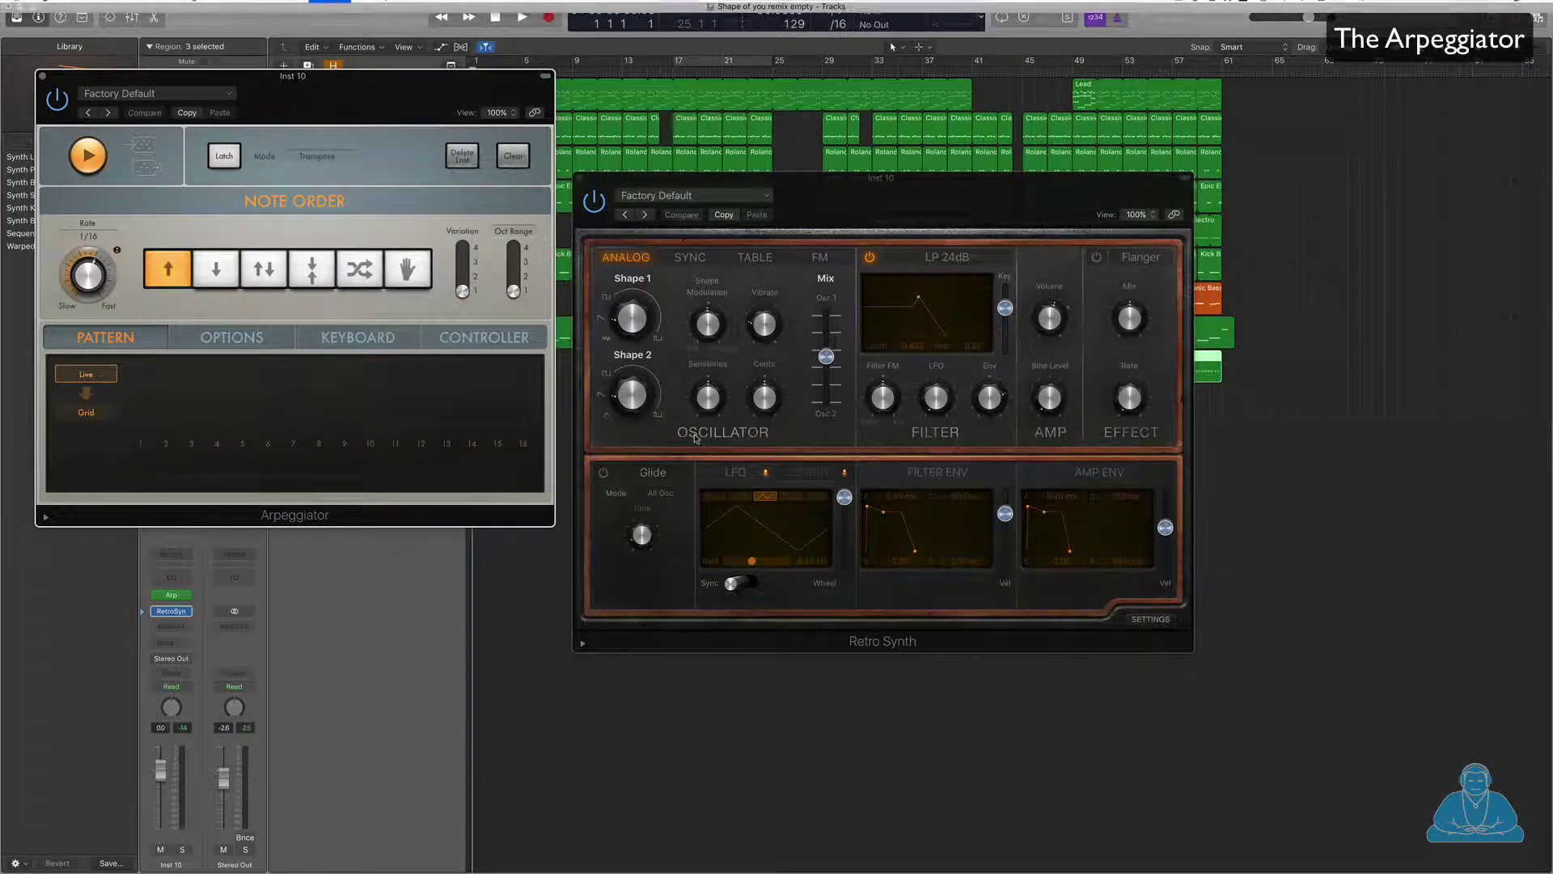
drag(667, 622, 716, 665)
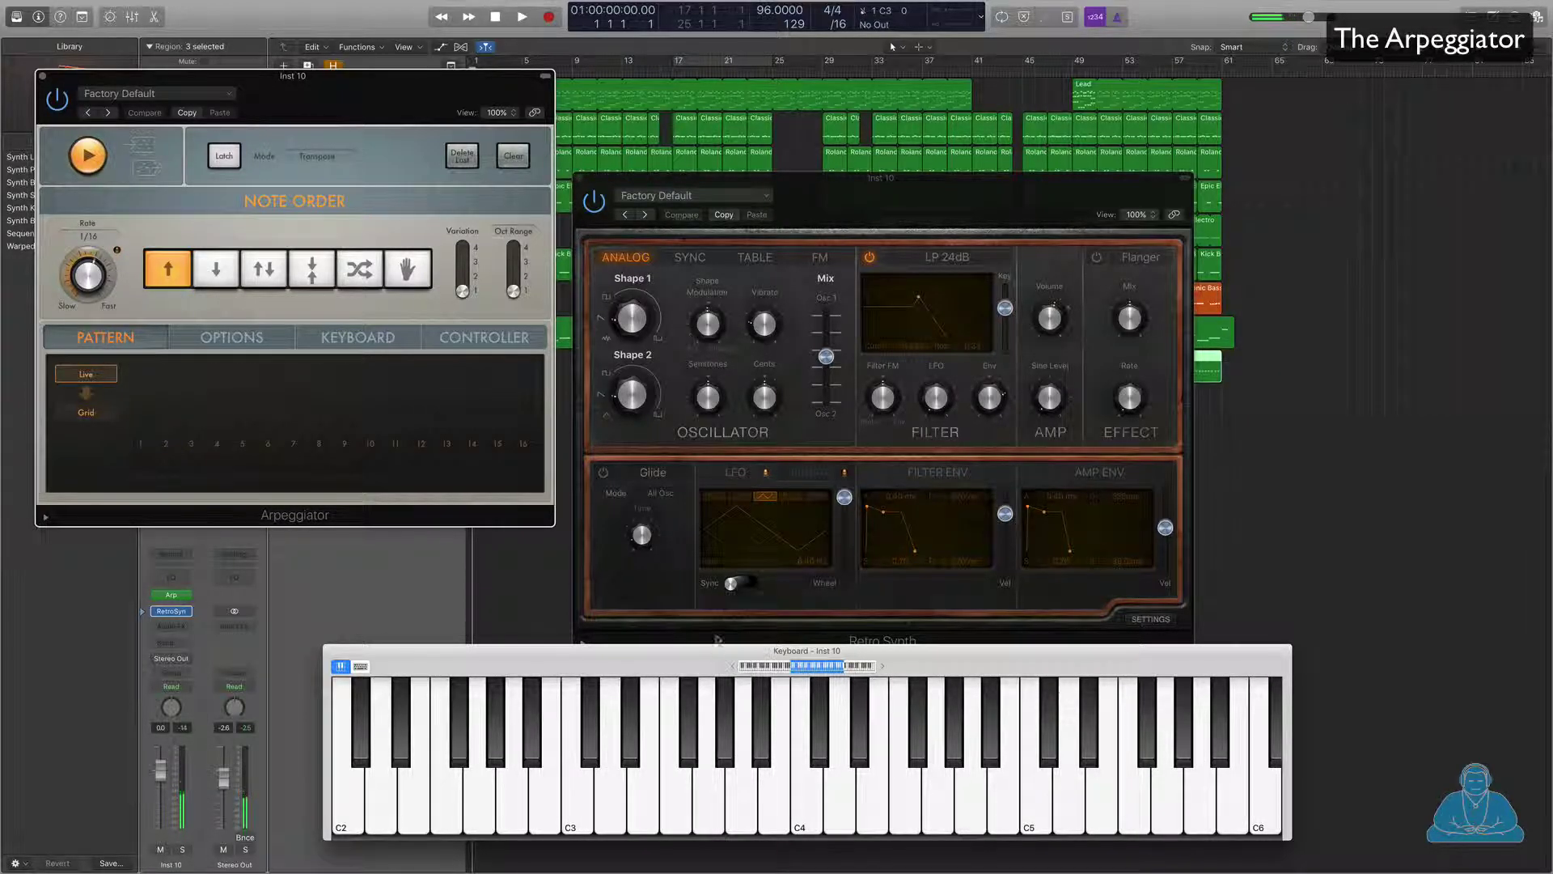
Audition the arpeggiator's descending note order, Variation up to 4 and octave range up to 3, and return to ascending with both at 1
click(229, 275)
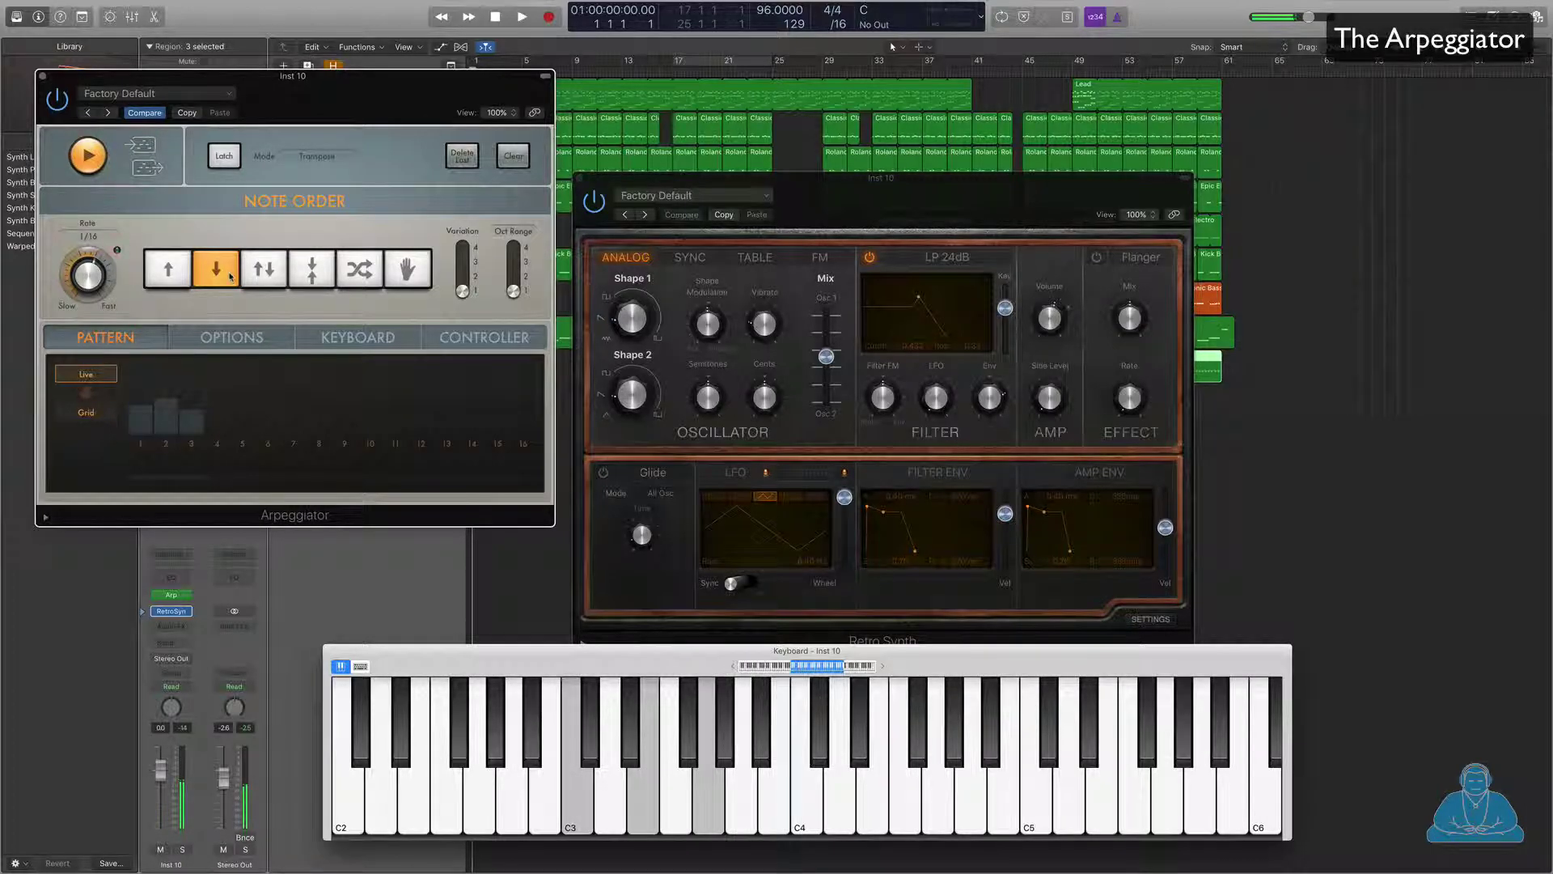
drag(462, 291, 464, 277)
drag(465, 277, 465, 267)
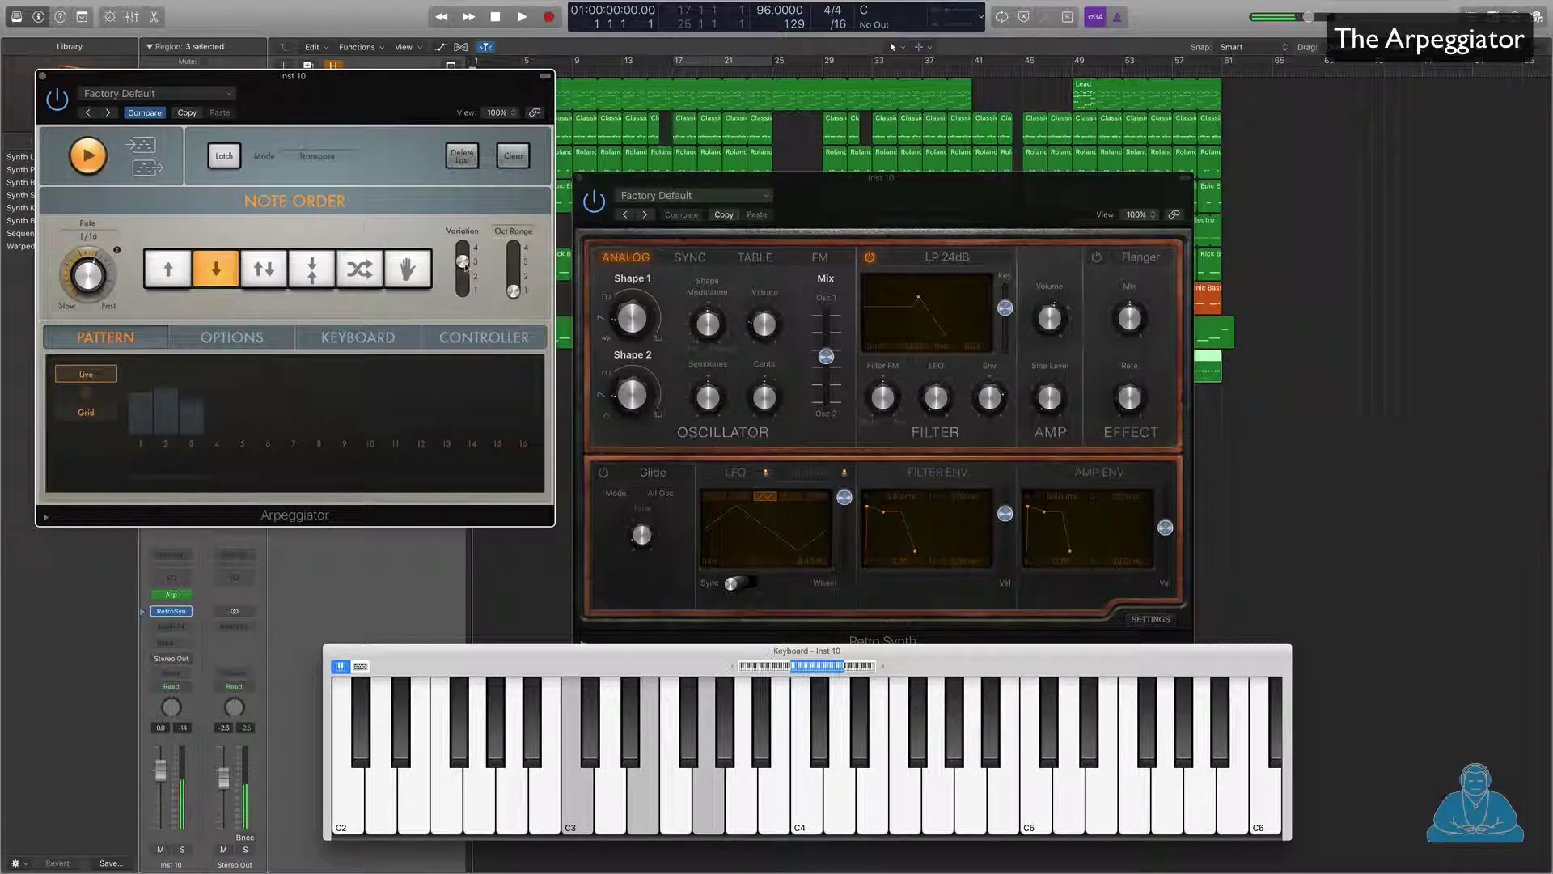
drag(465, 267, 464, 249)
drag(513, 291, 511, 283)
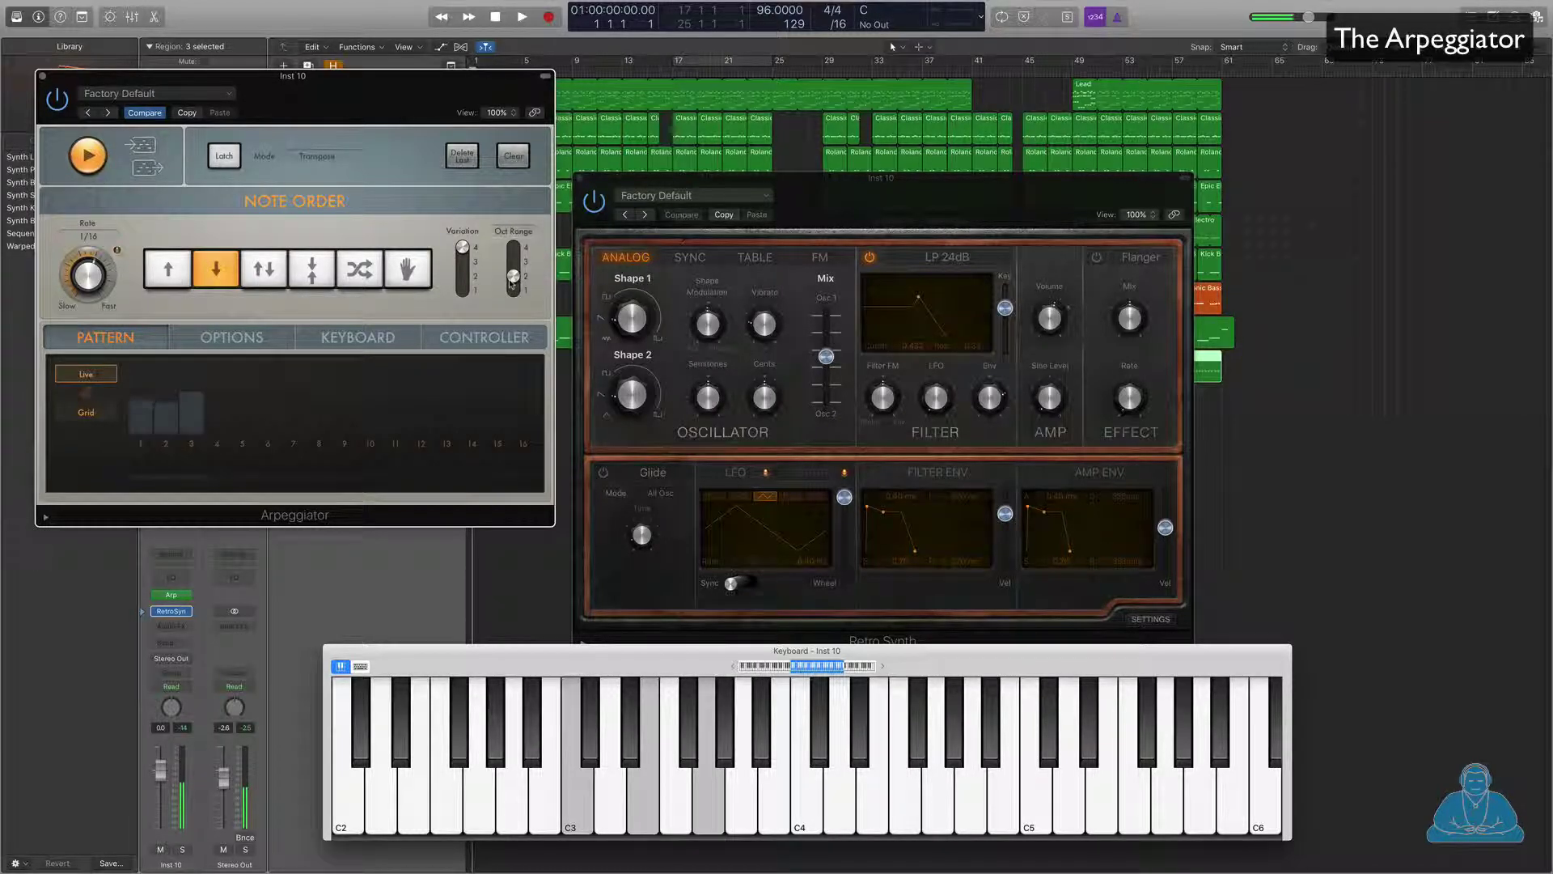
drag(510, 283, 512, 268)
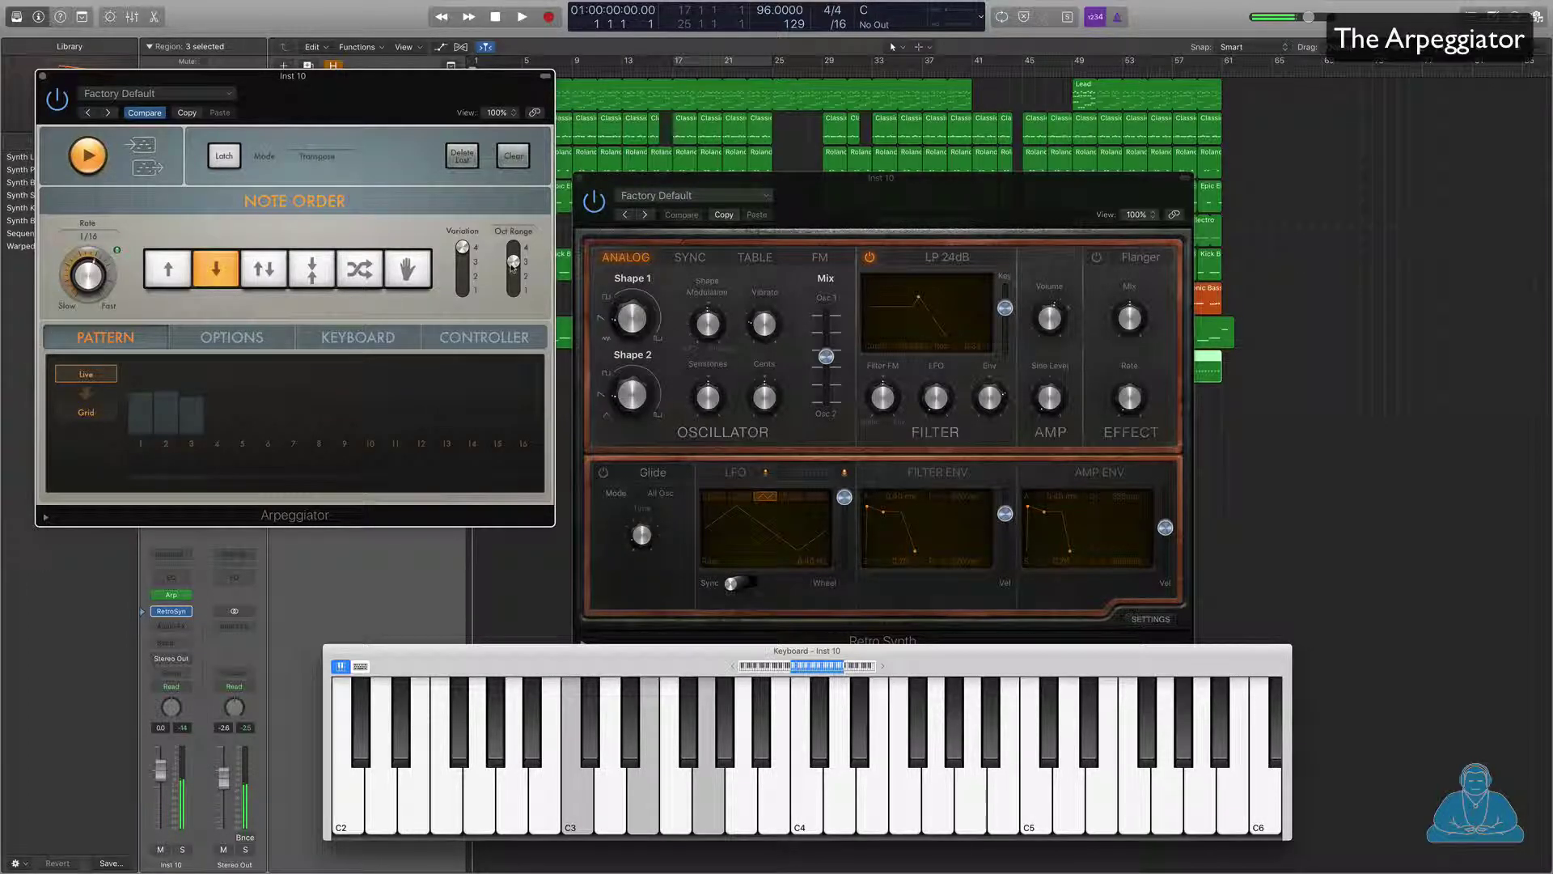
drag(511, 267, 462, 291)
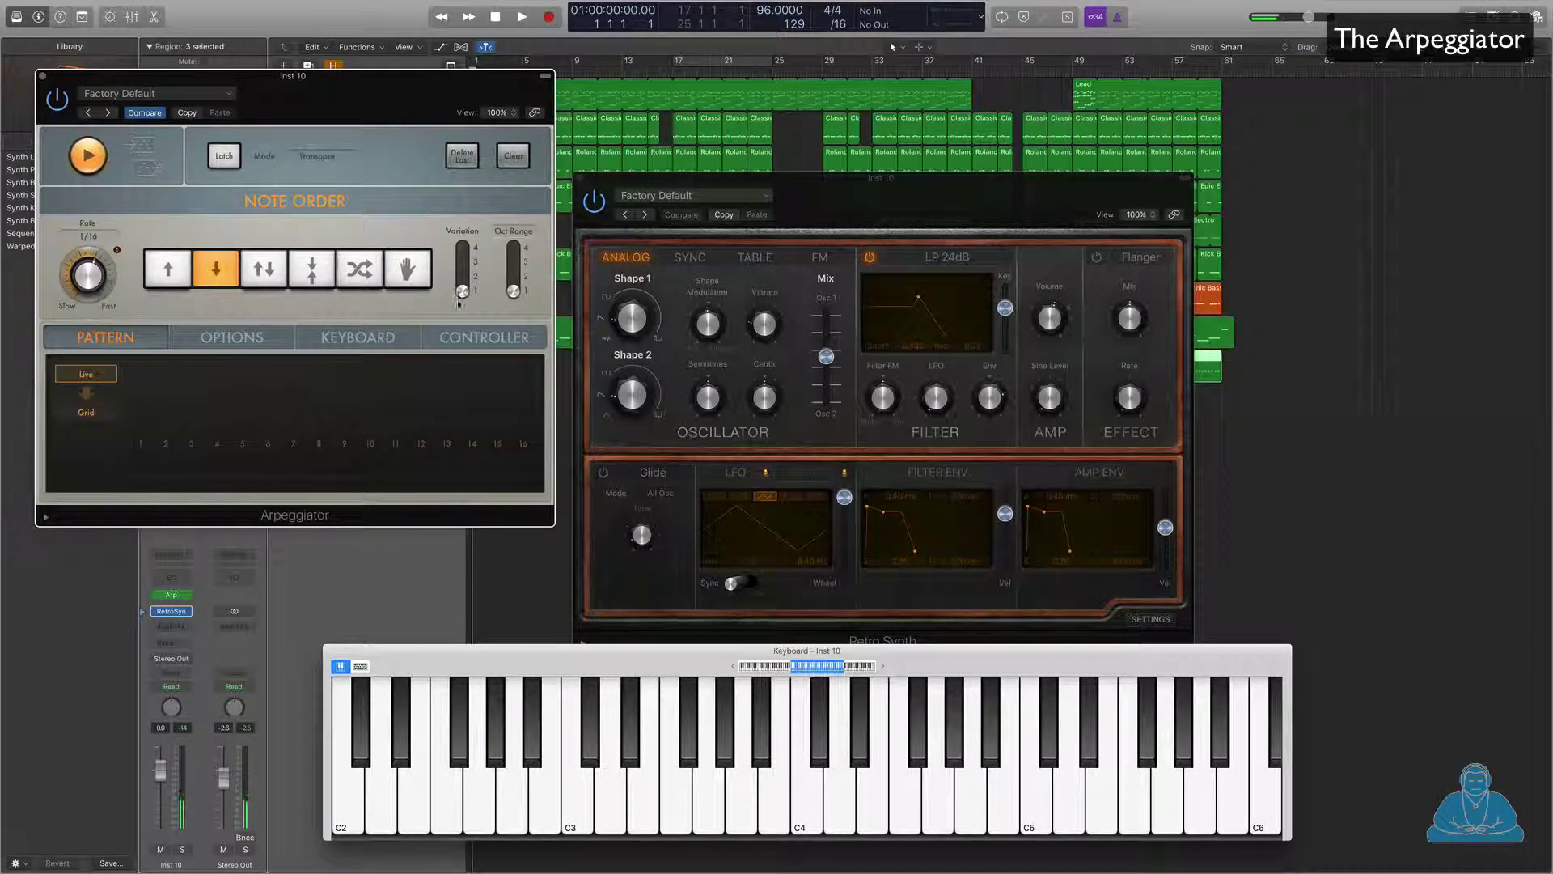
click(170, 269)
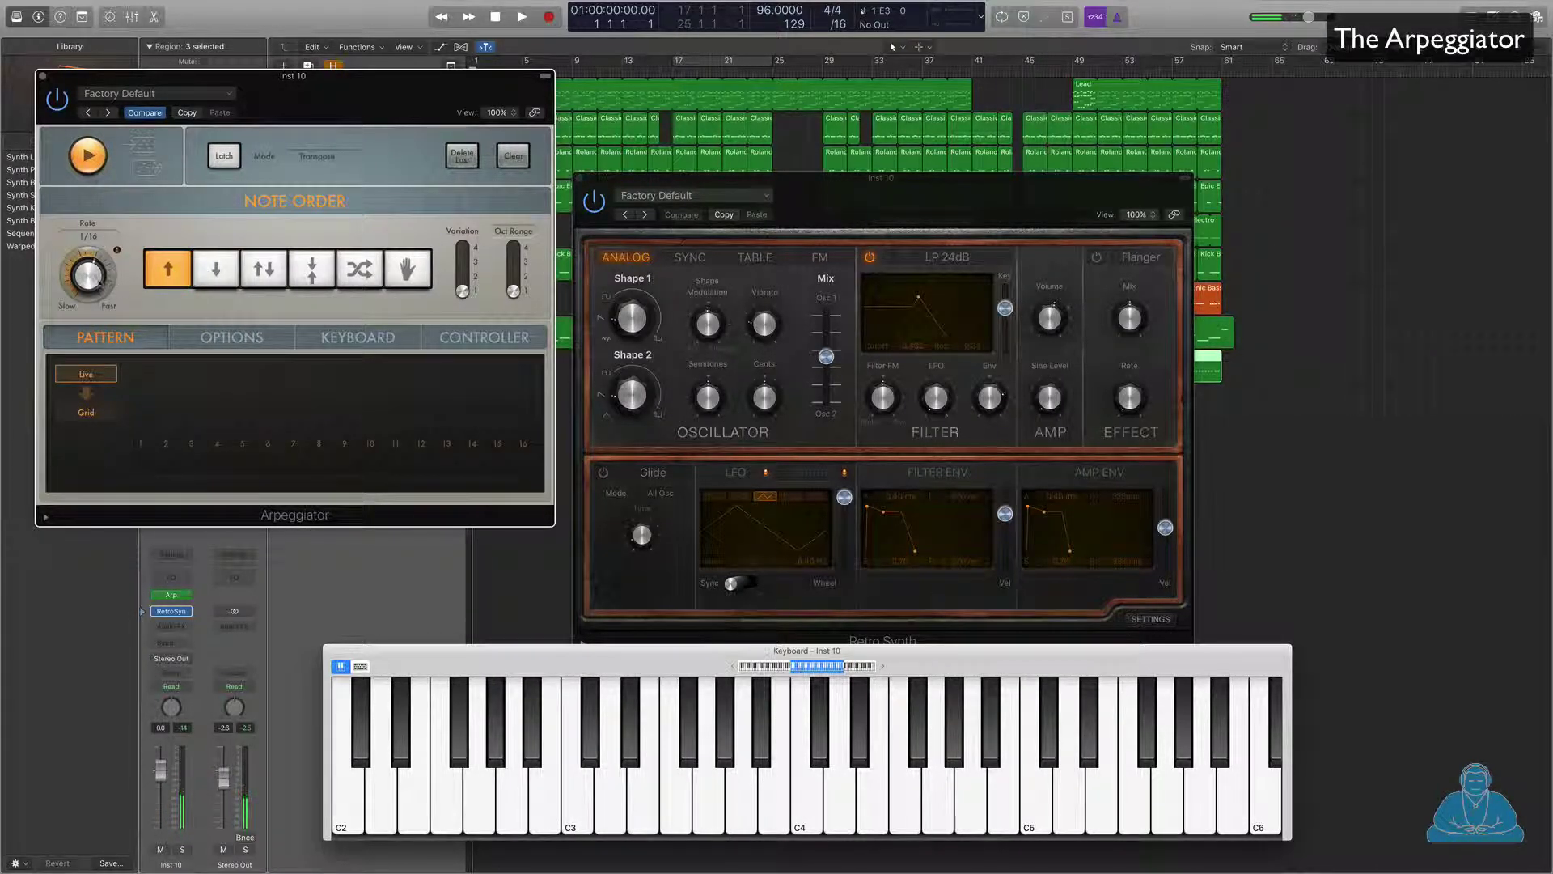
Try faster arpeggiator rates such as 1/32 and return the rate to 1/16
drag(86, 277, 88, 262)
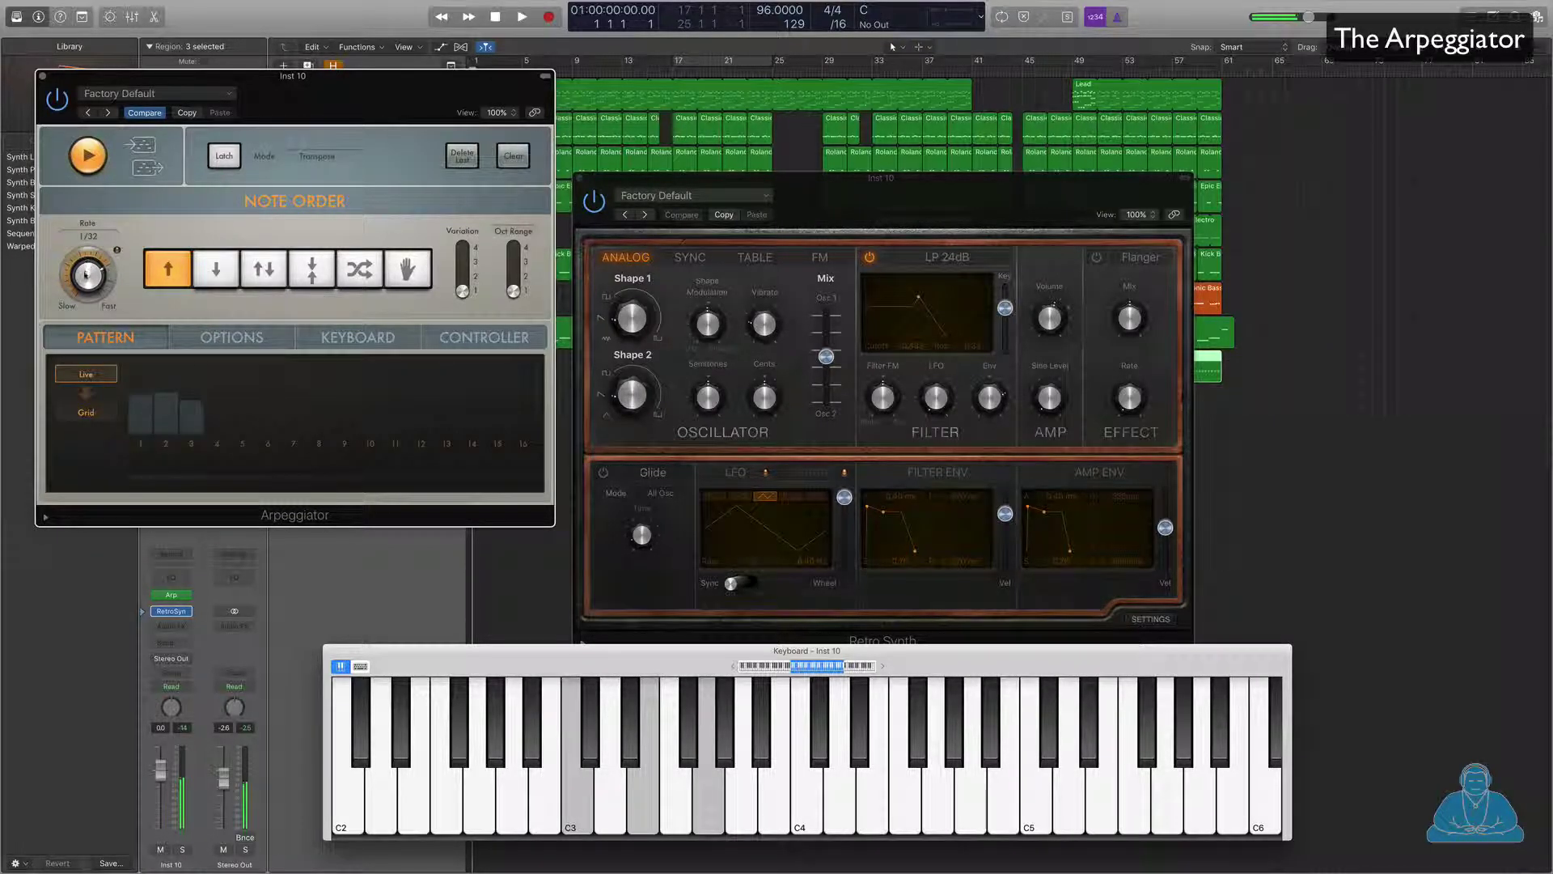
drag(88, 257, 89, 245)
drag(88, 247, 90, 308)
Adjust the arpeggiator's swing amount, and play the project to about bar 13 while performing chords on the Inst 10 track
click(247, 343)
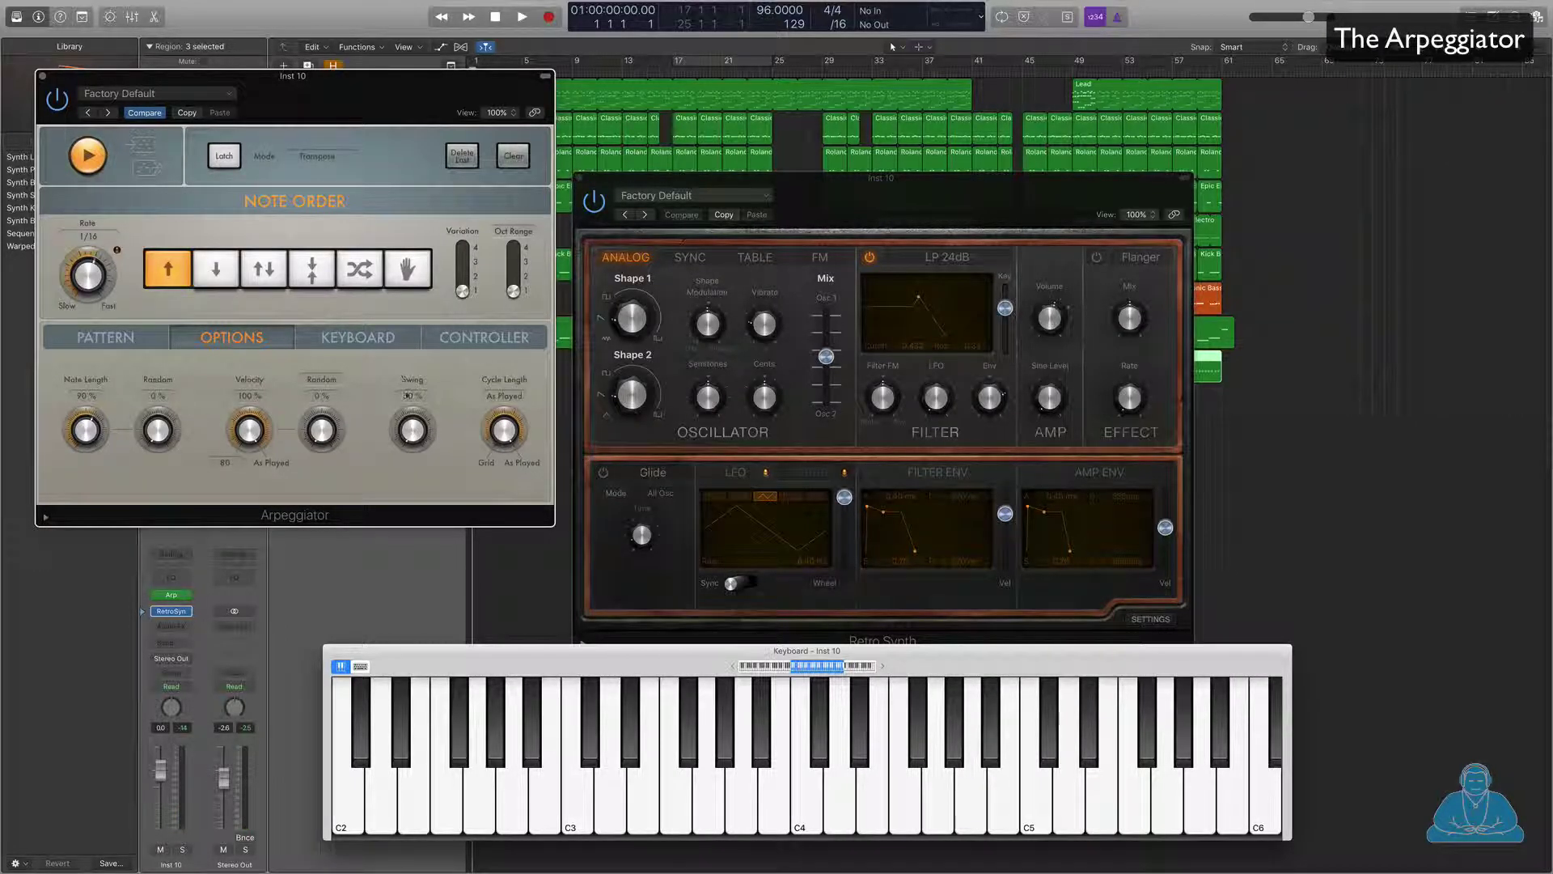
mouse_move(409, 433)
mouse_down()
mouse_move(407, 386)
mouse_move(410, 441)
mouse_up()
key(space)
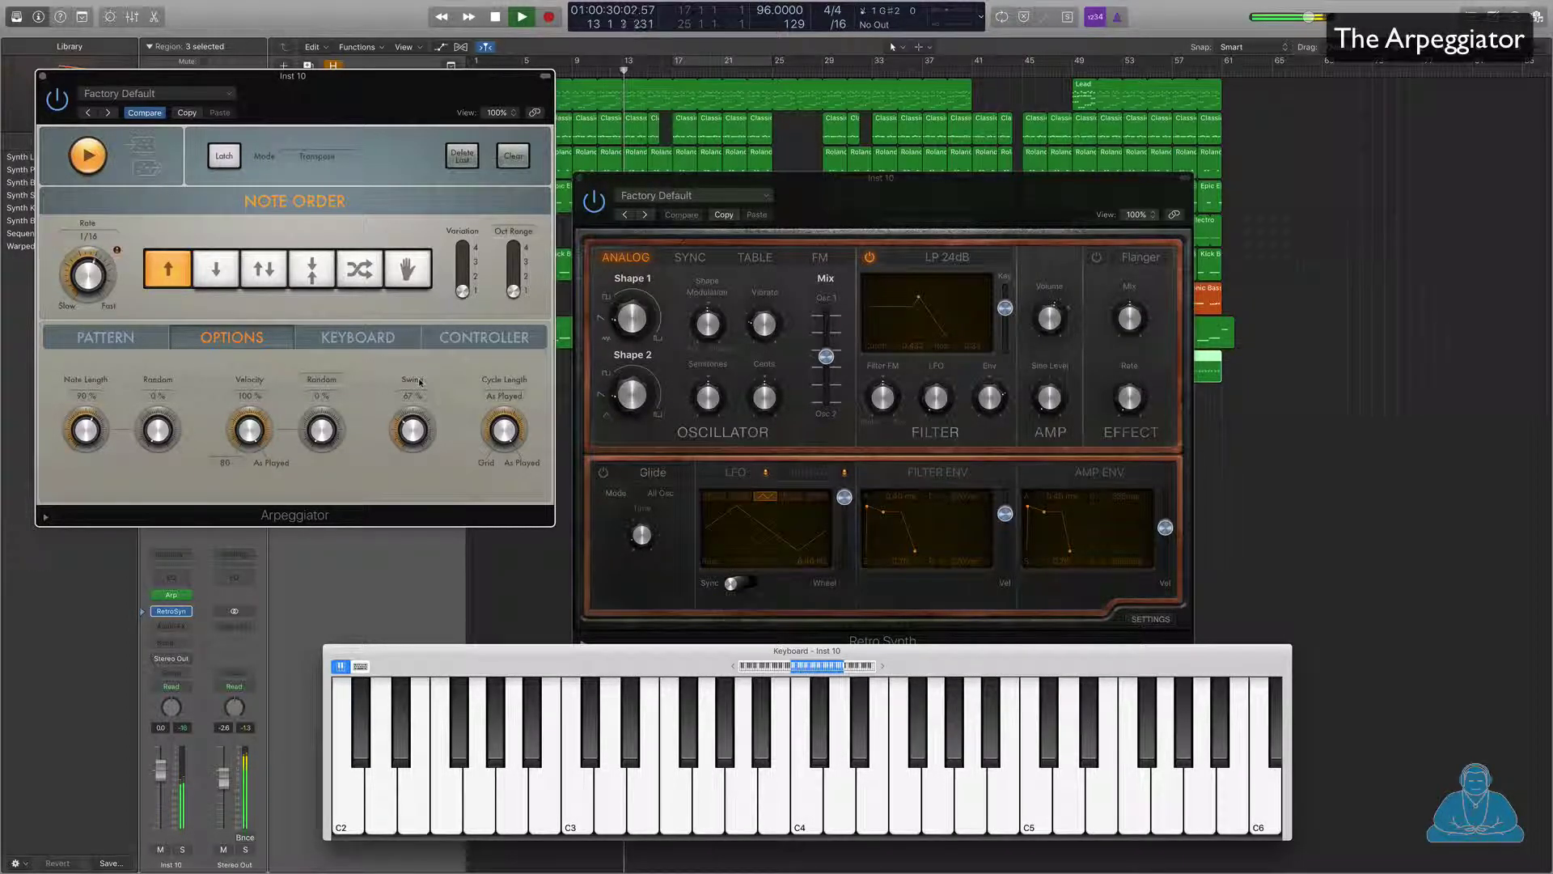
key(space)
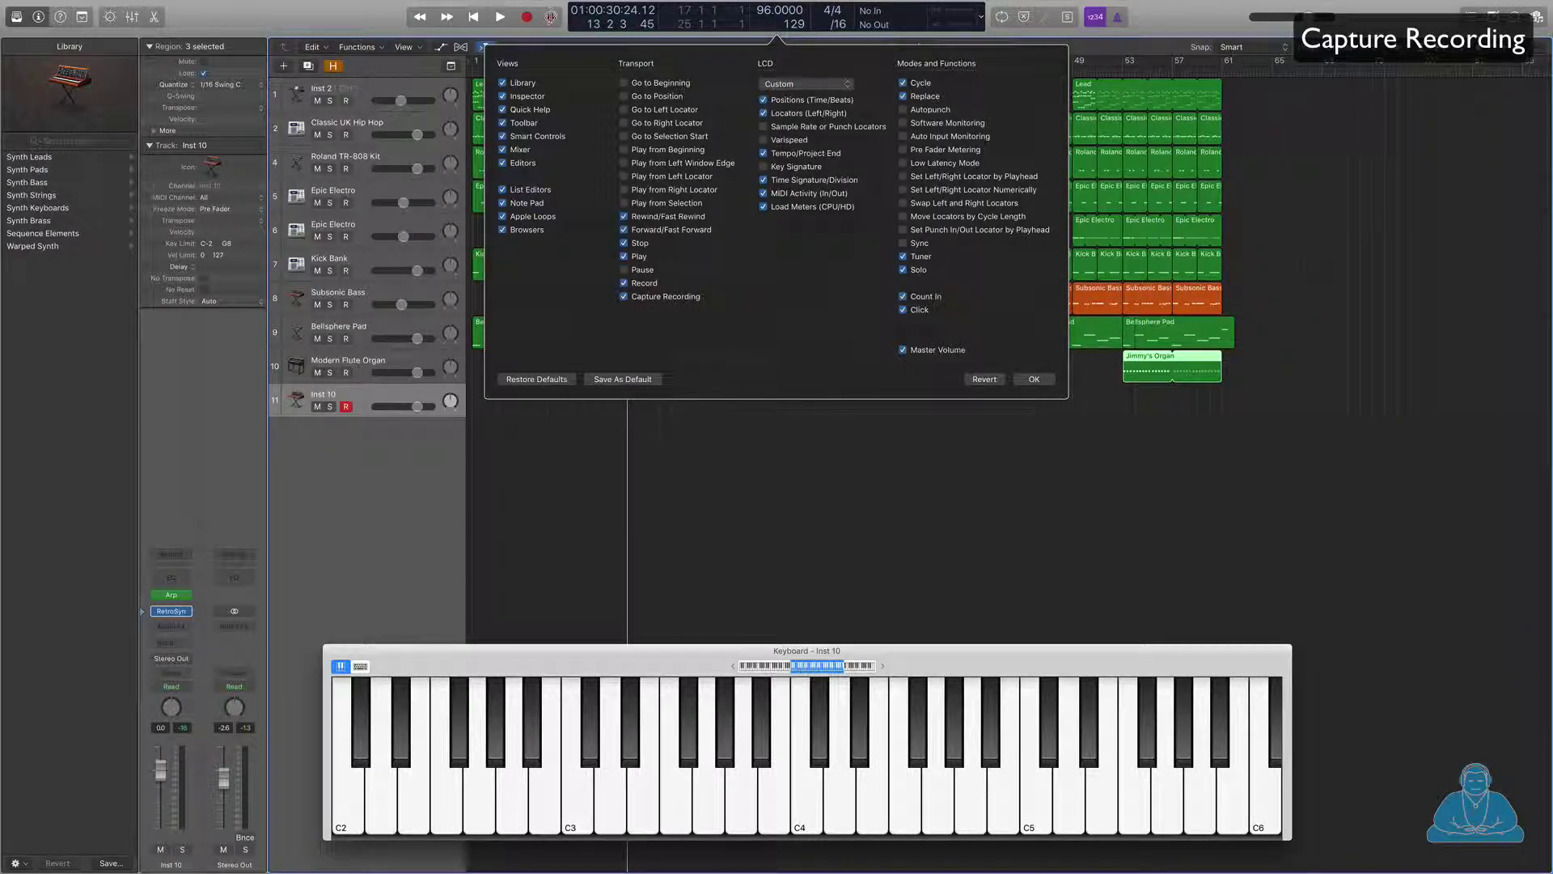
Add Capture Recording to the transport controls and capture the performance just played as a region on the Inst 10 track
click(1035, 379)
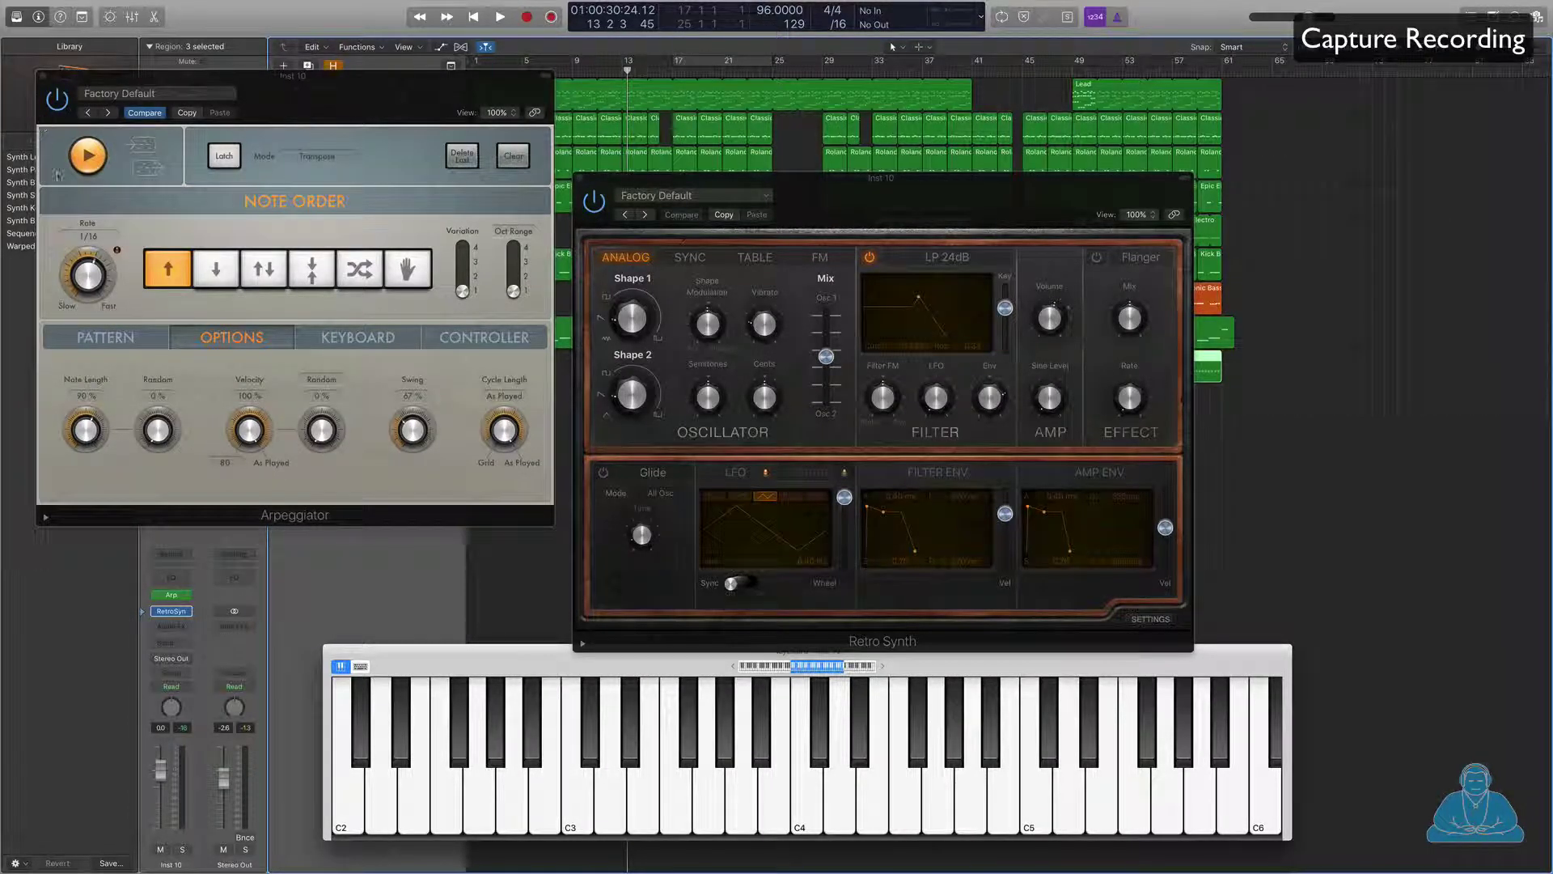
drag(108, 114, 963, 215)
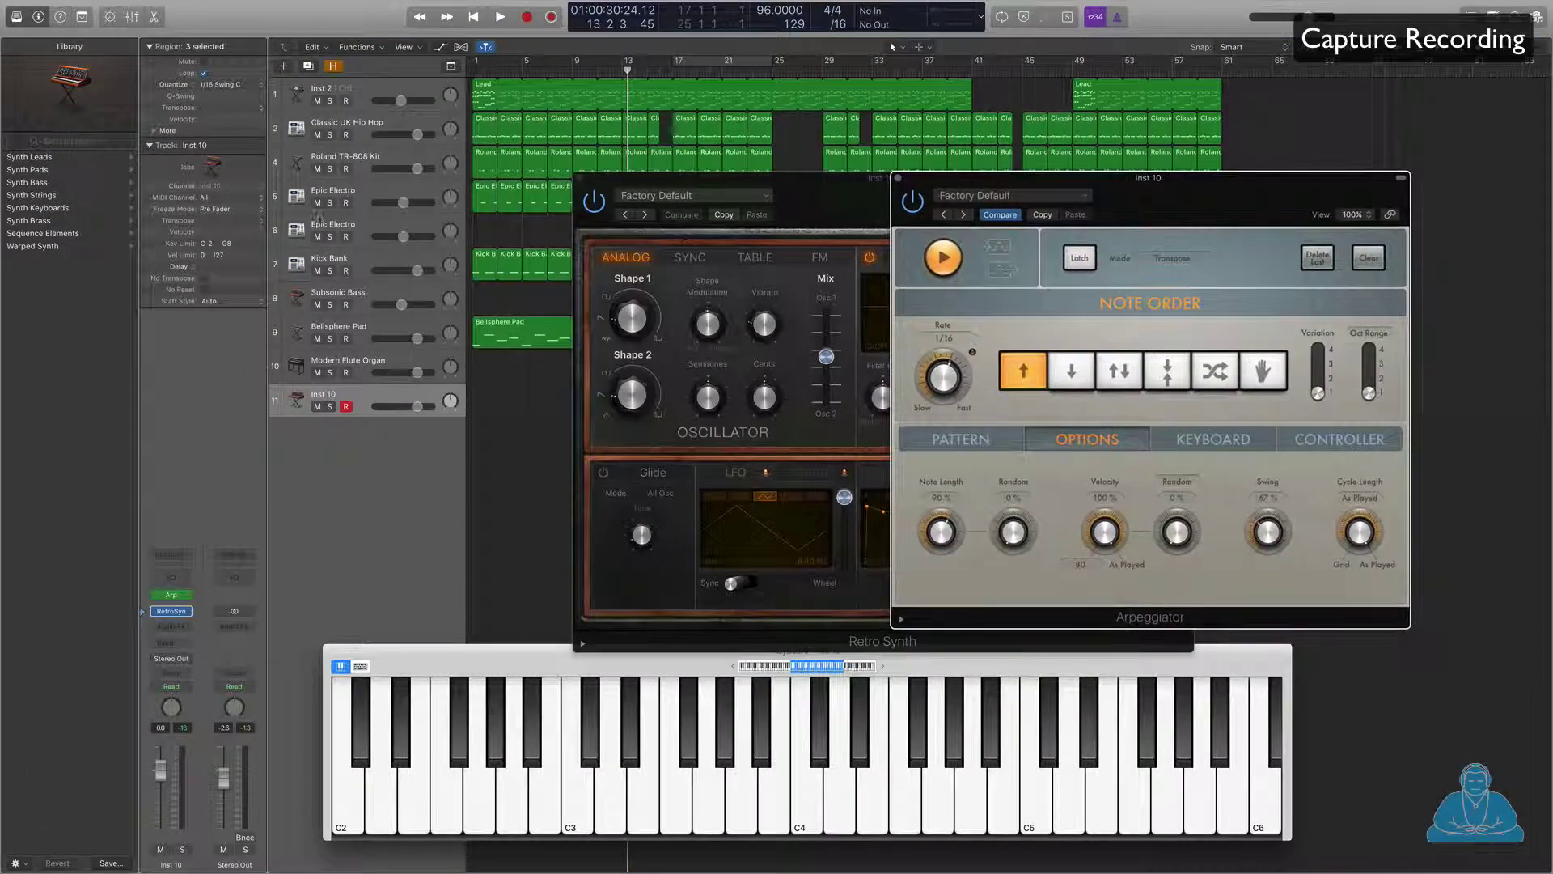
click(550, 17)
drag(632, 192, 880, 213)
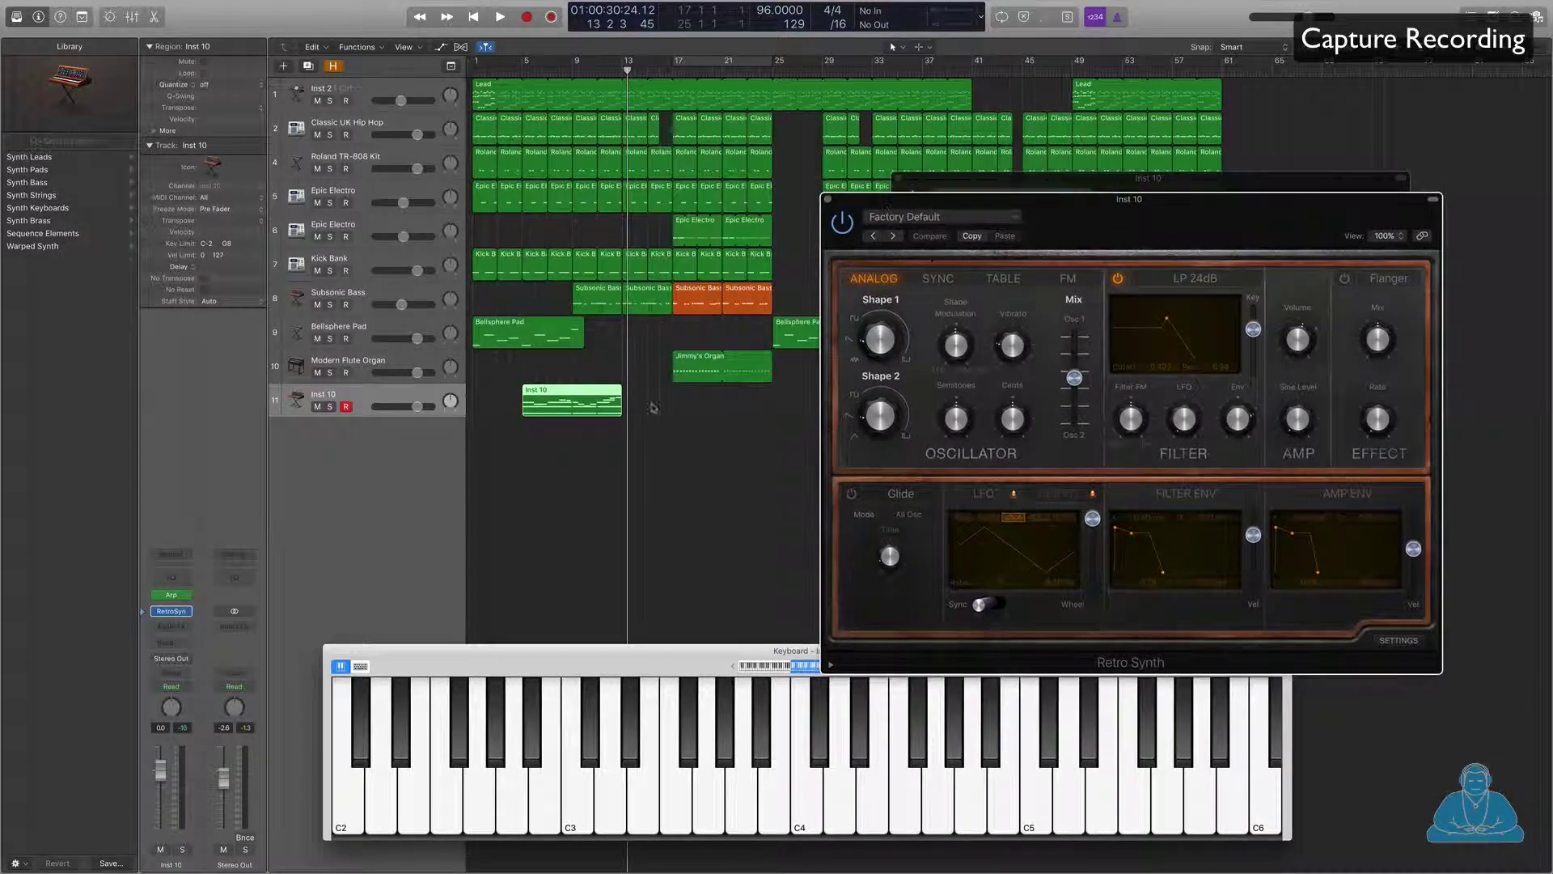
Hide the on-screen keyboard and open the captured Inst 10 region in the Piano Roll below the tracks
double_click(558, 393)
click(331, 653)
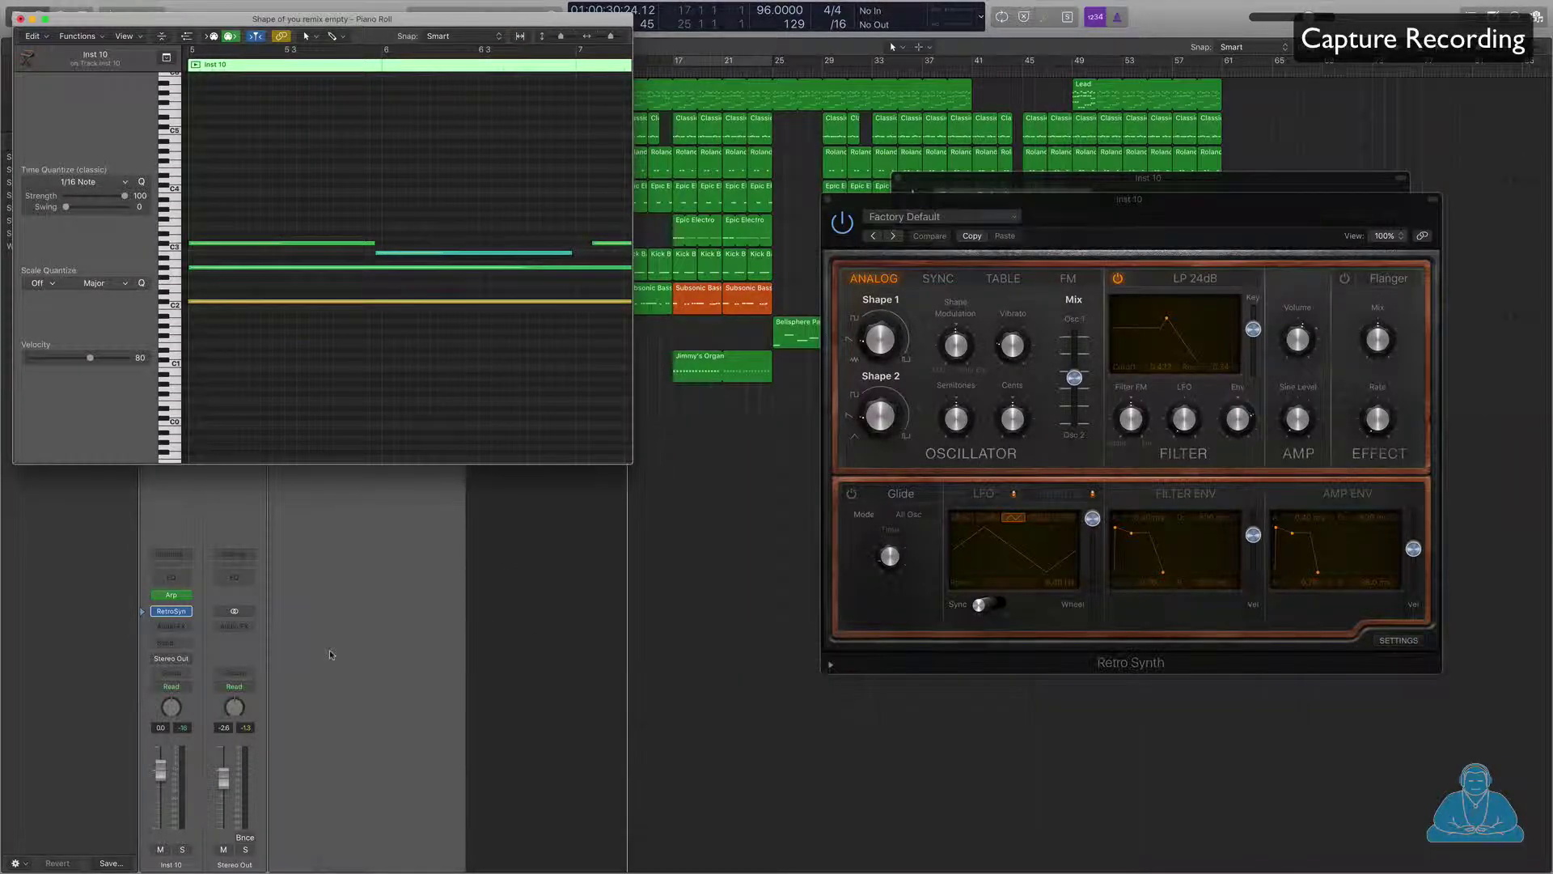
click(21, 19)
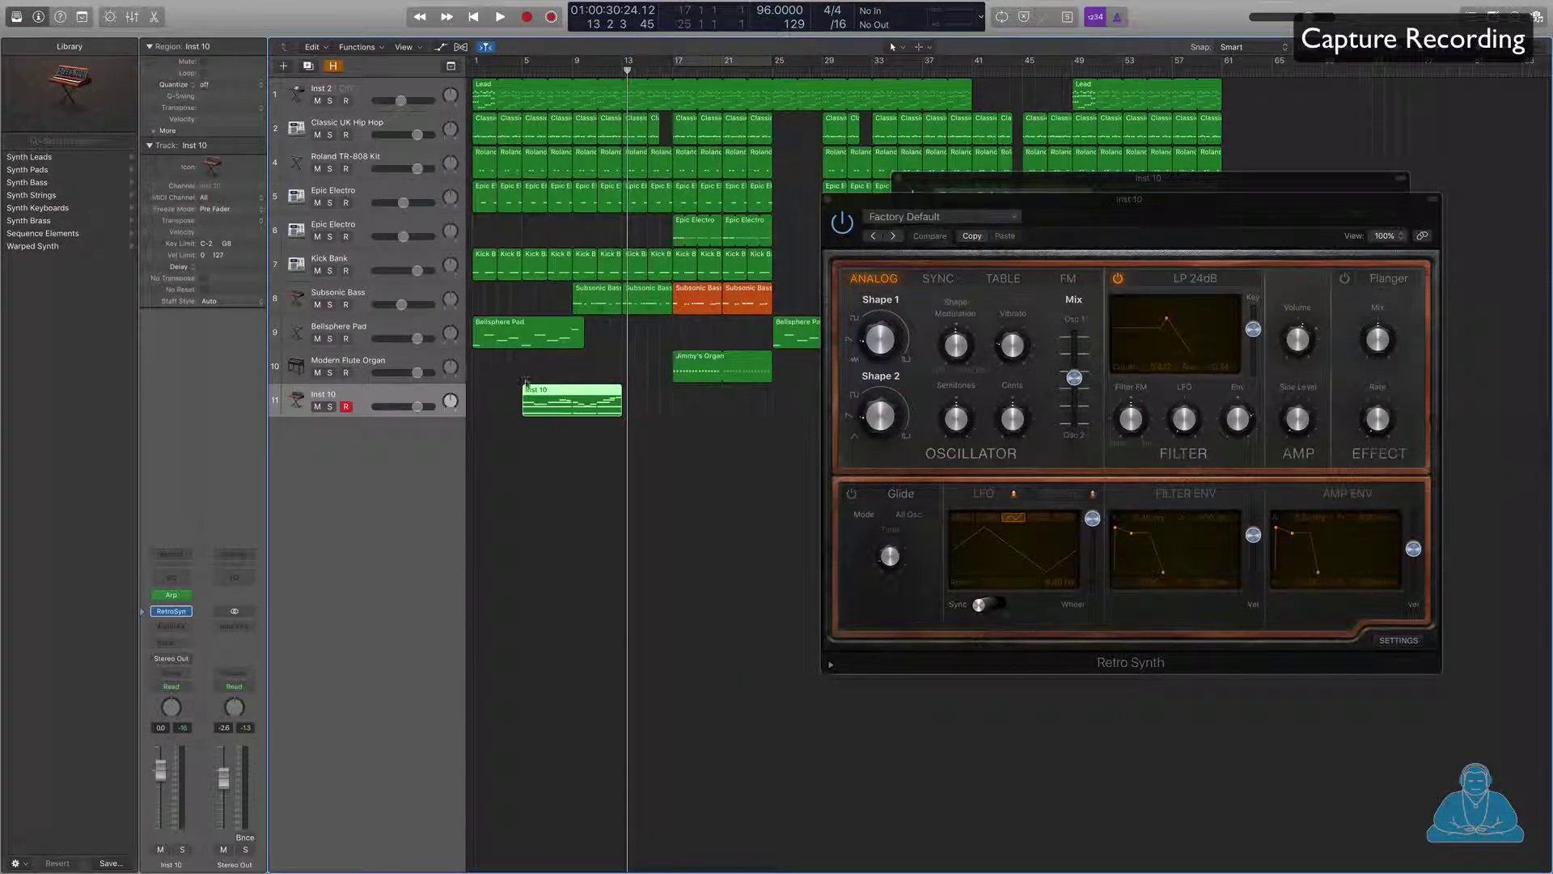
double_click(555, 397)
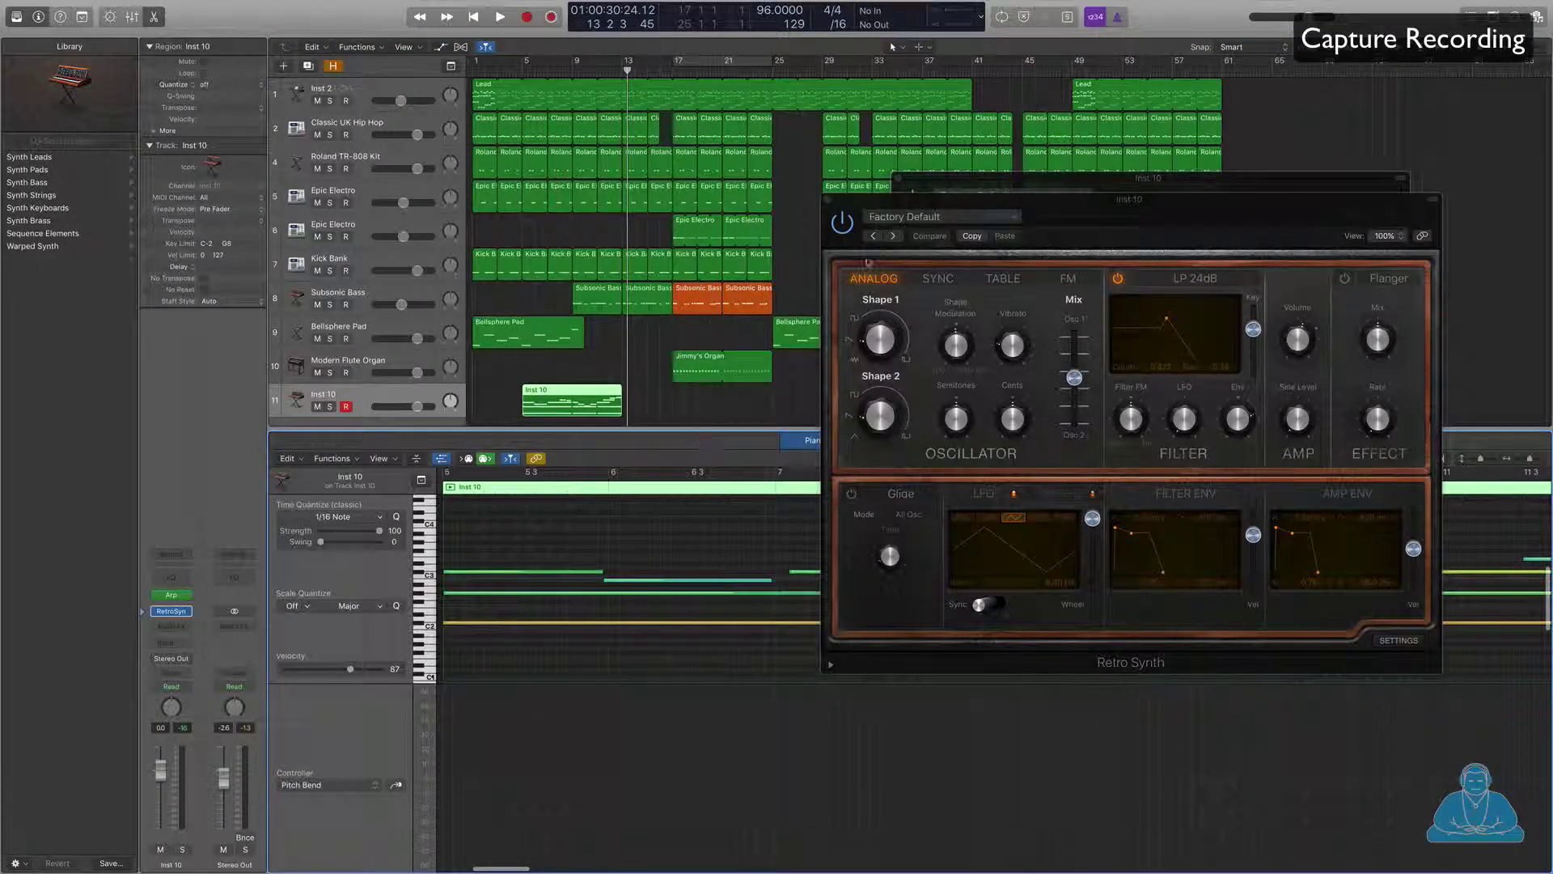
Fit the whole Inst 10 region in the Piano Roll's view and close the Retro Synth and Arpeggiator windows
drag(865, 214, 1037, 204)
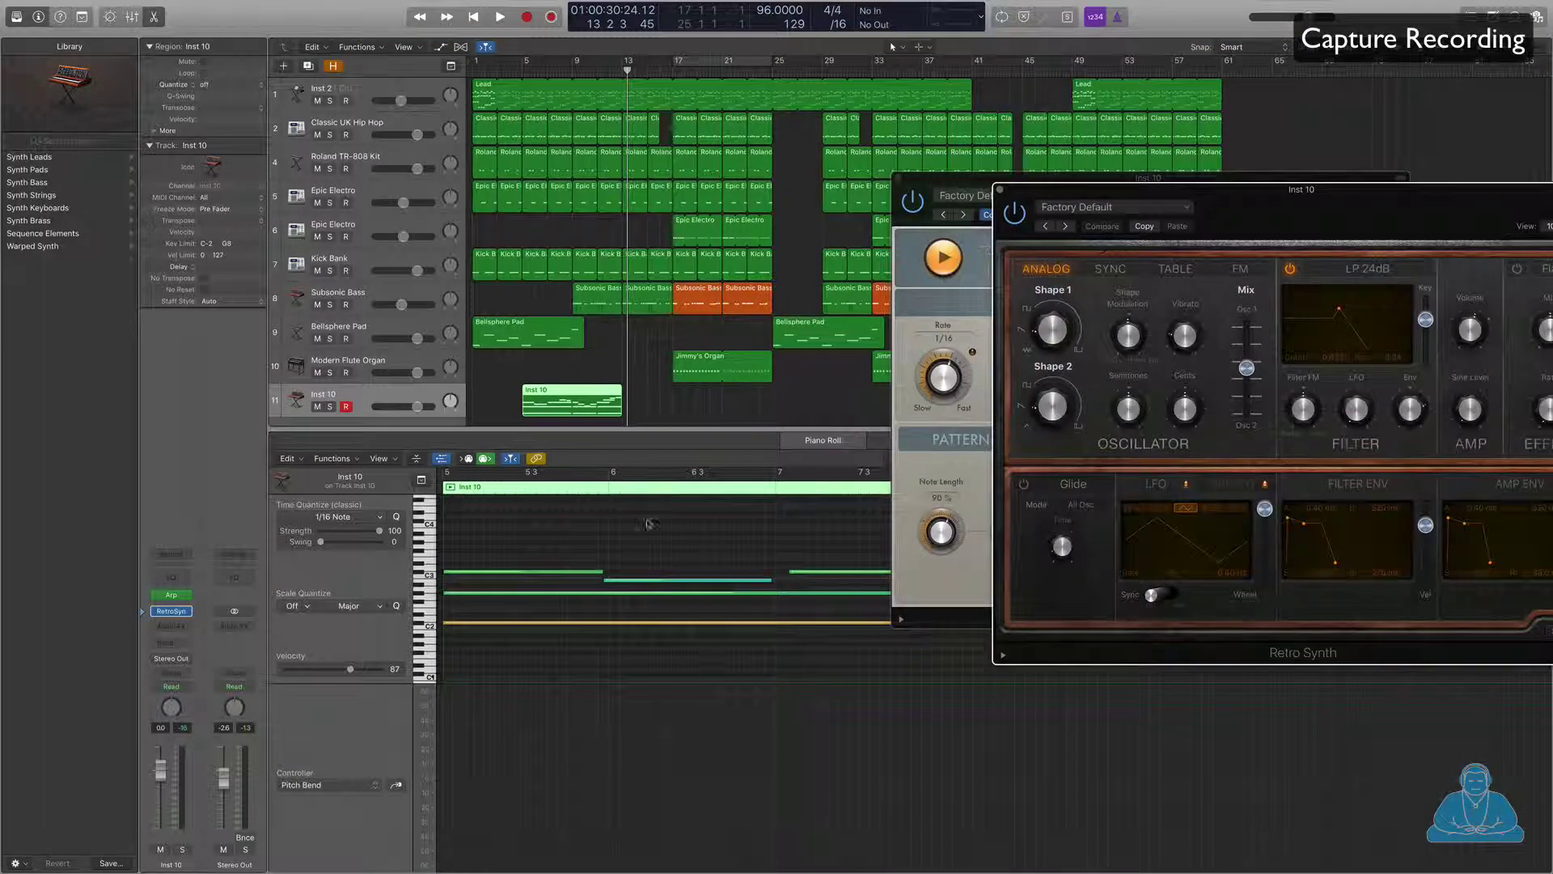
ctrl+alt+click(646, 561)
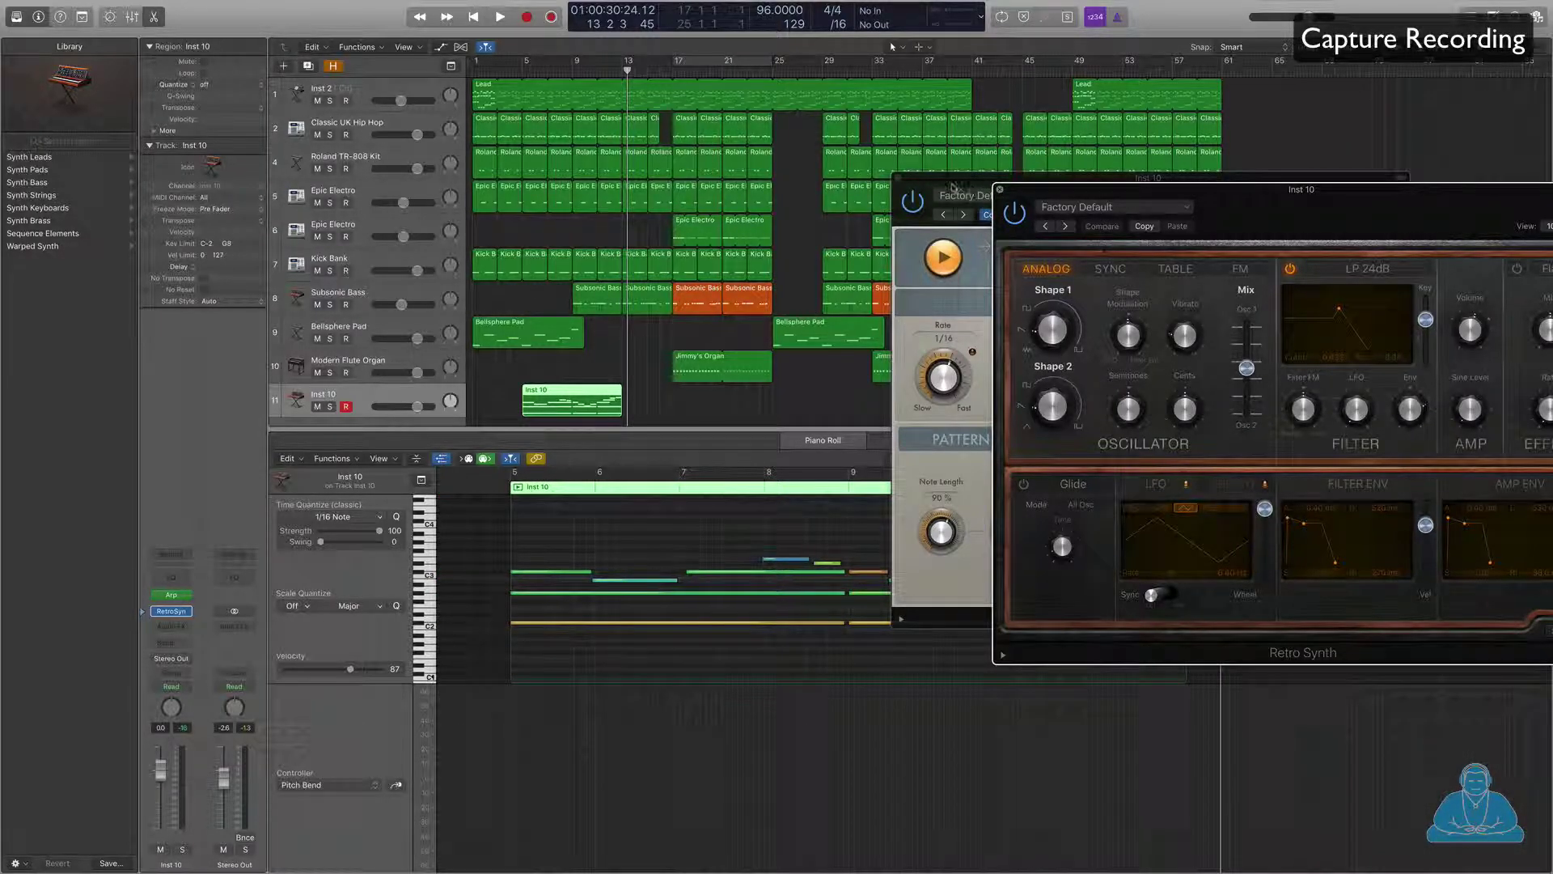
key(super+w)
click(897, 179)
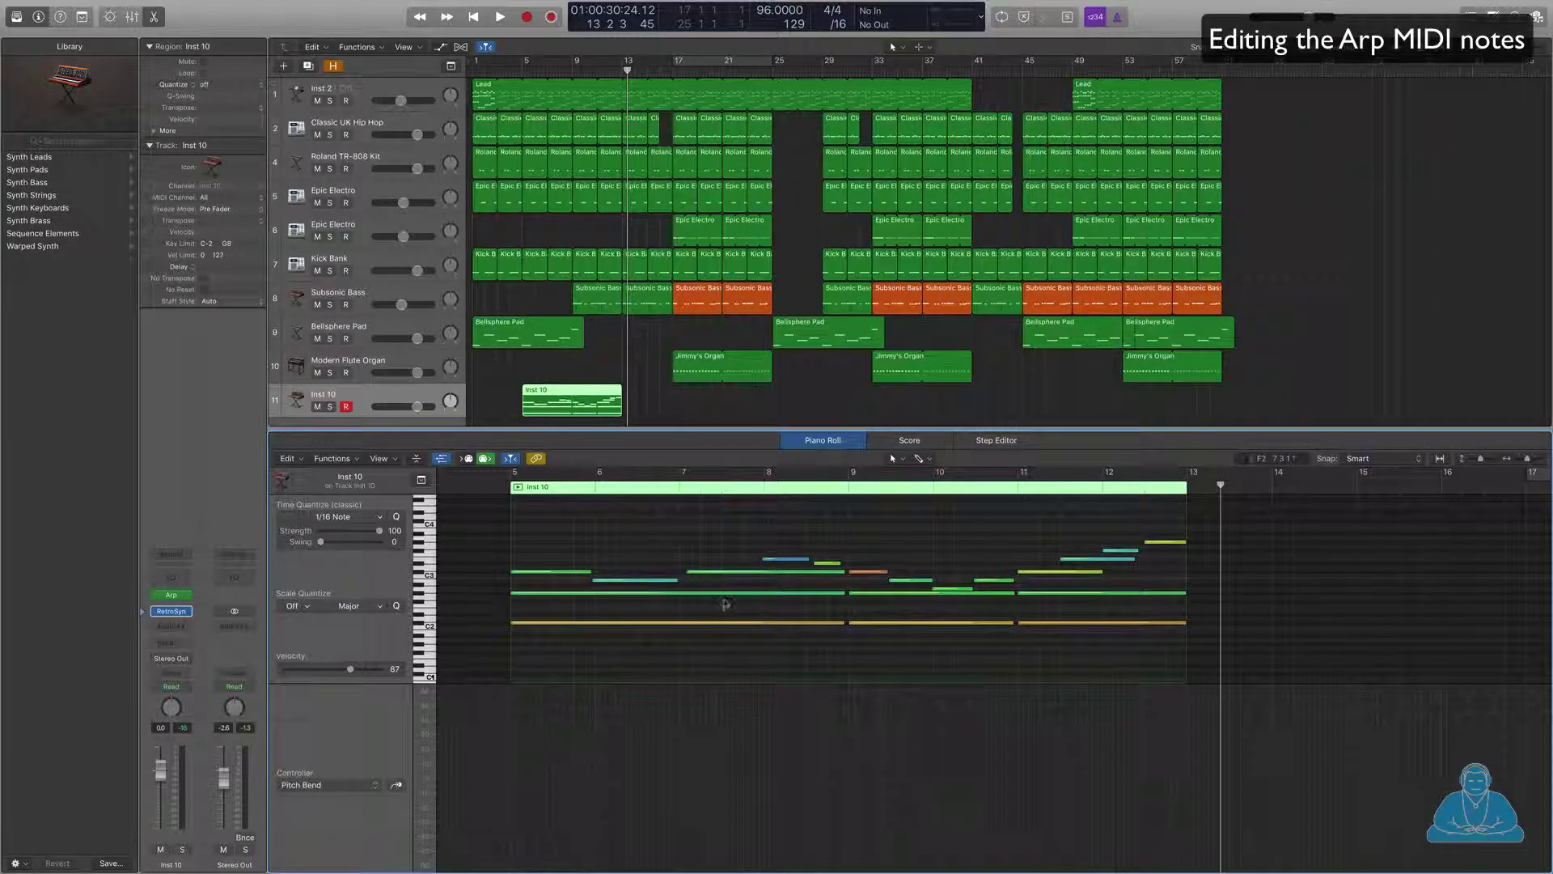
Quantize the Inst 10 region to 1/16 Note
drag(725, 598, 720, 601)
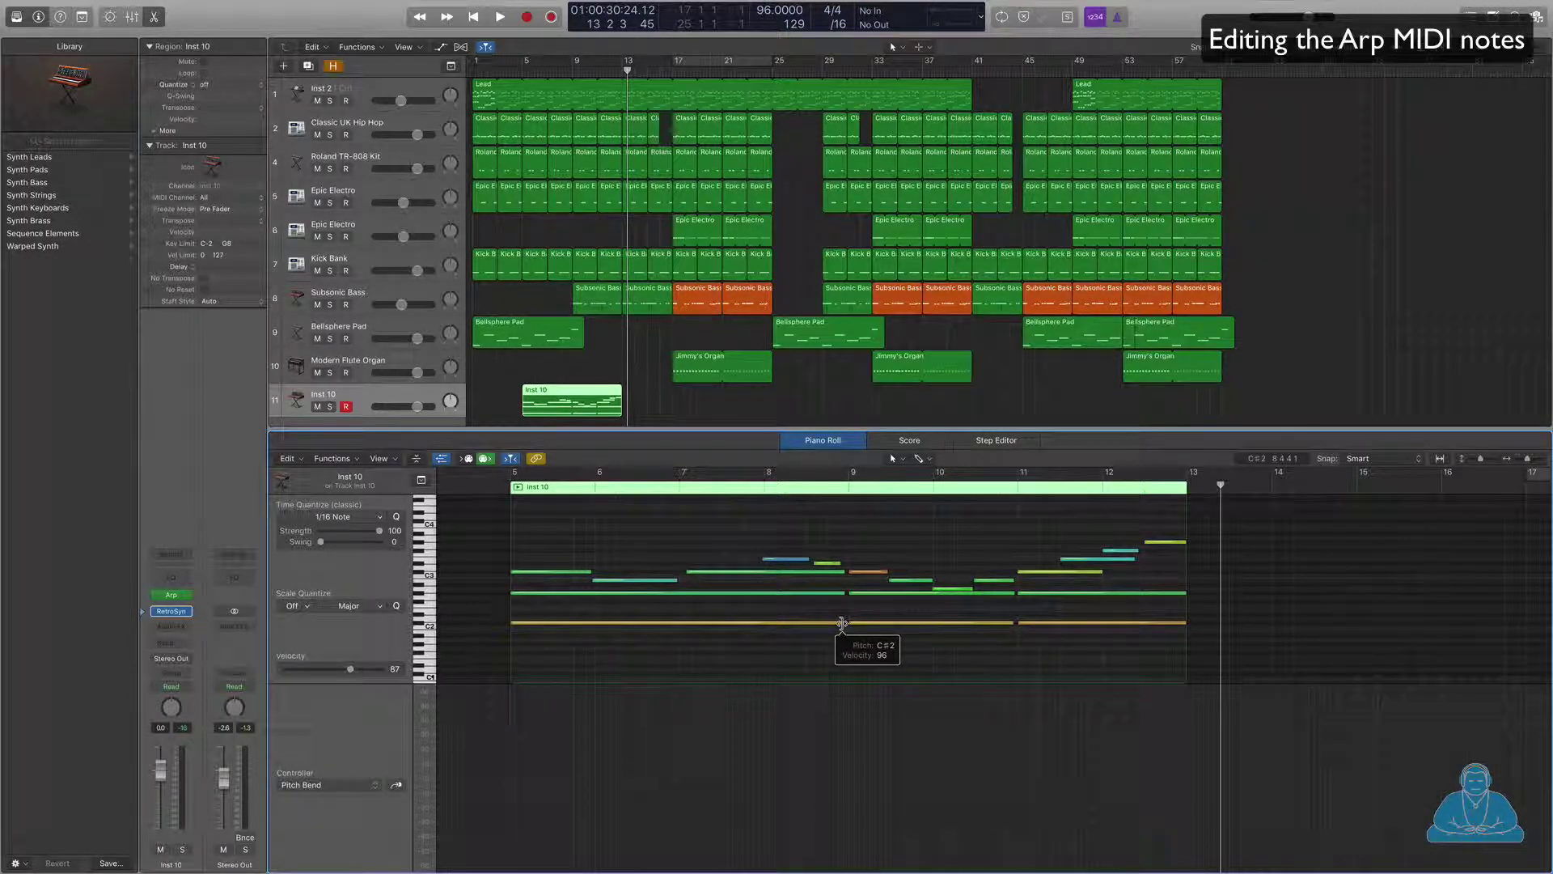
click(214, 83)
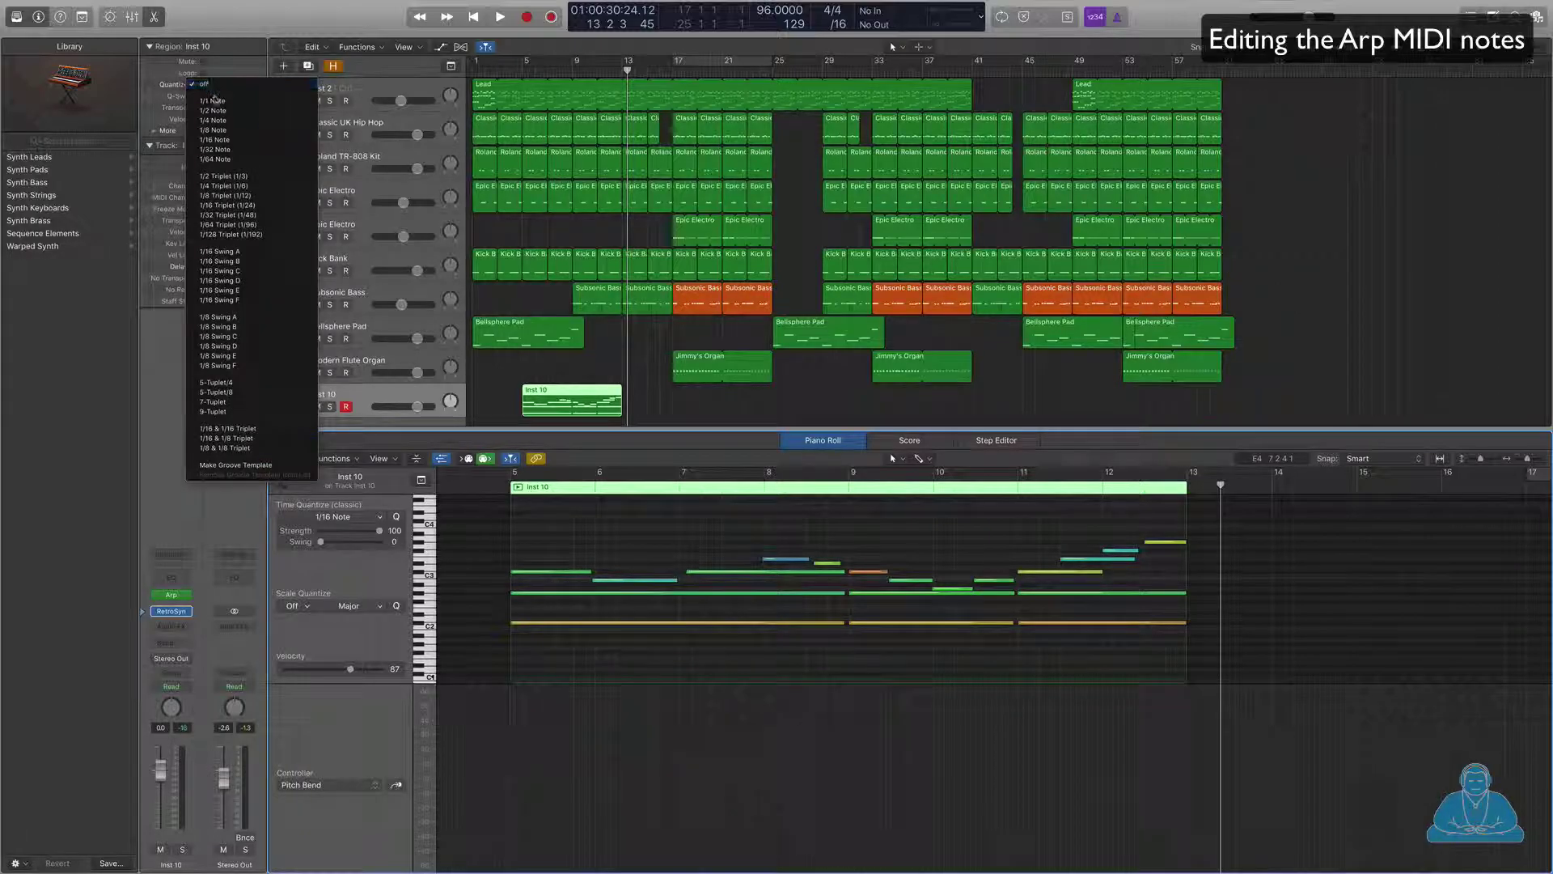
click(219, 141)
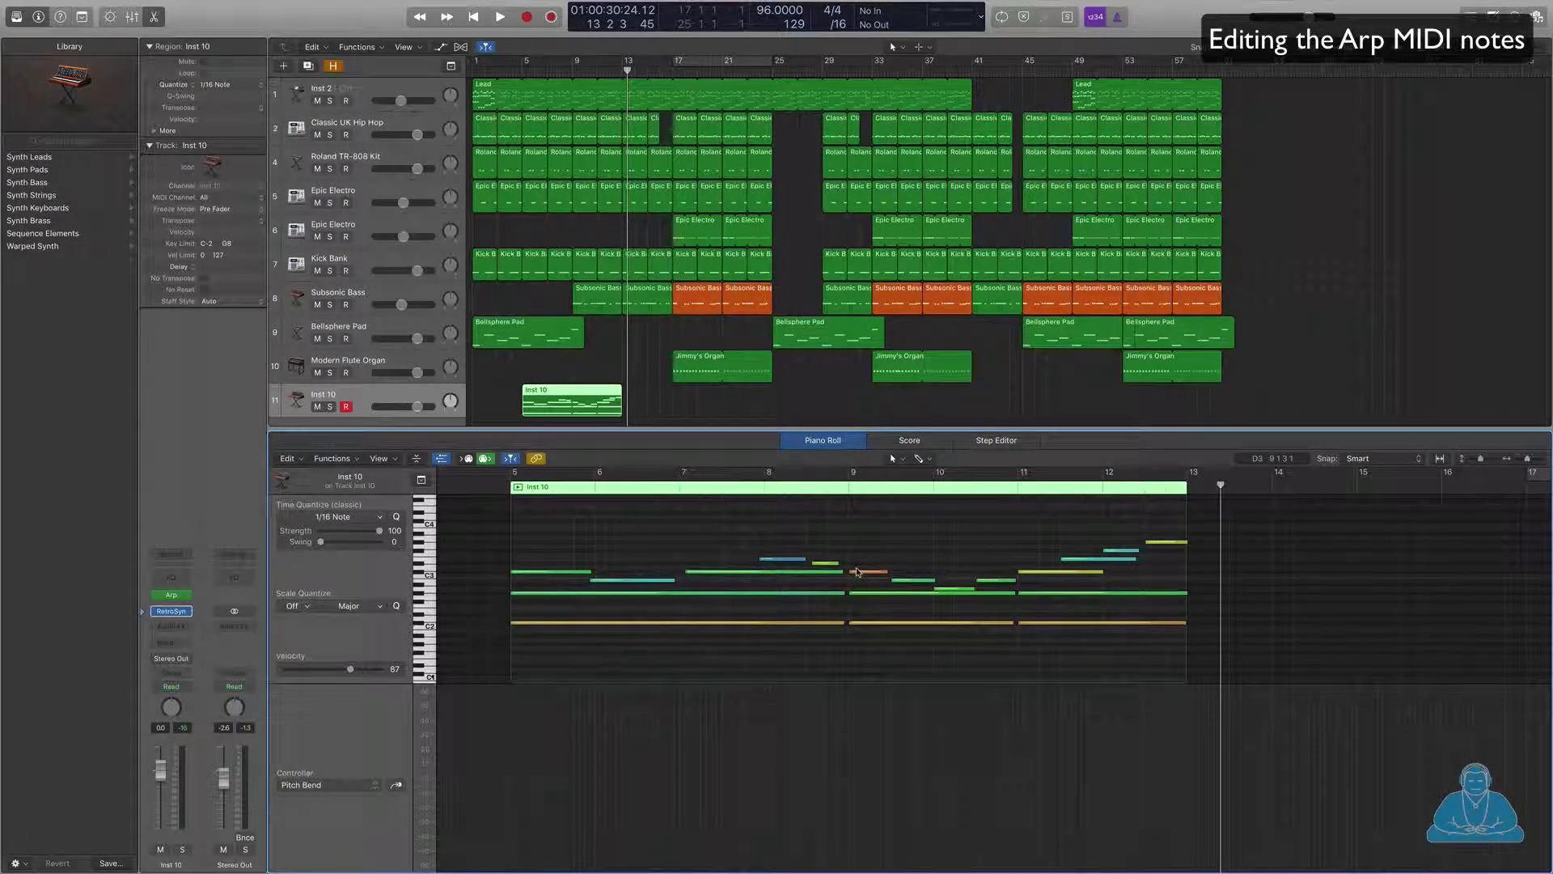
Play the project from the start and set a cycle range from bar 5 to bar 13 over the Inst 10 region
key(Return)
key(space)
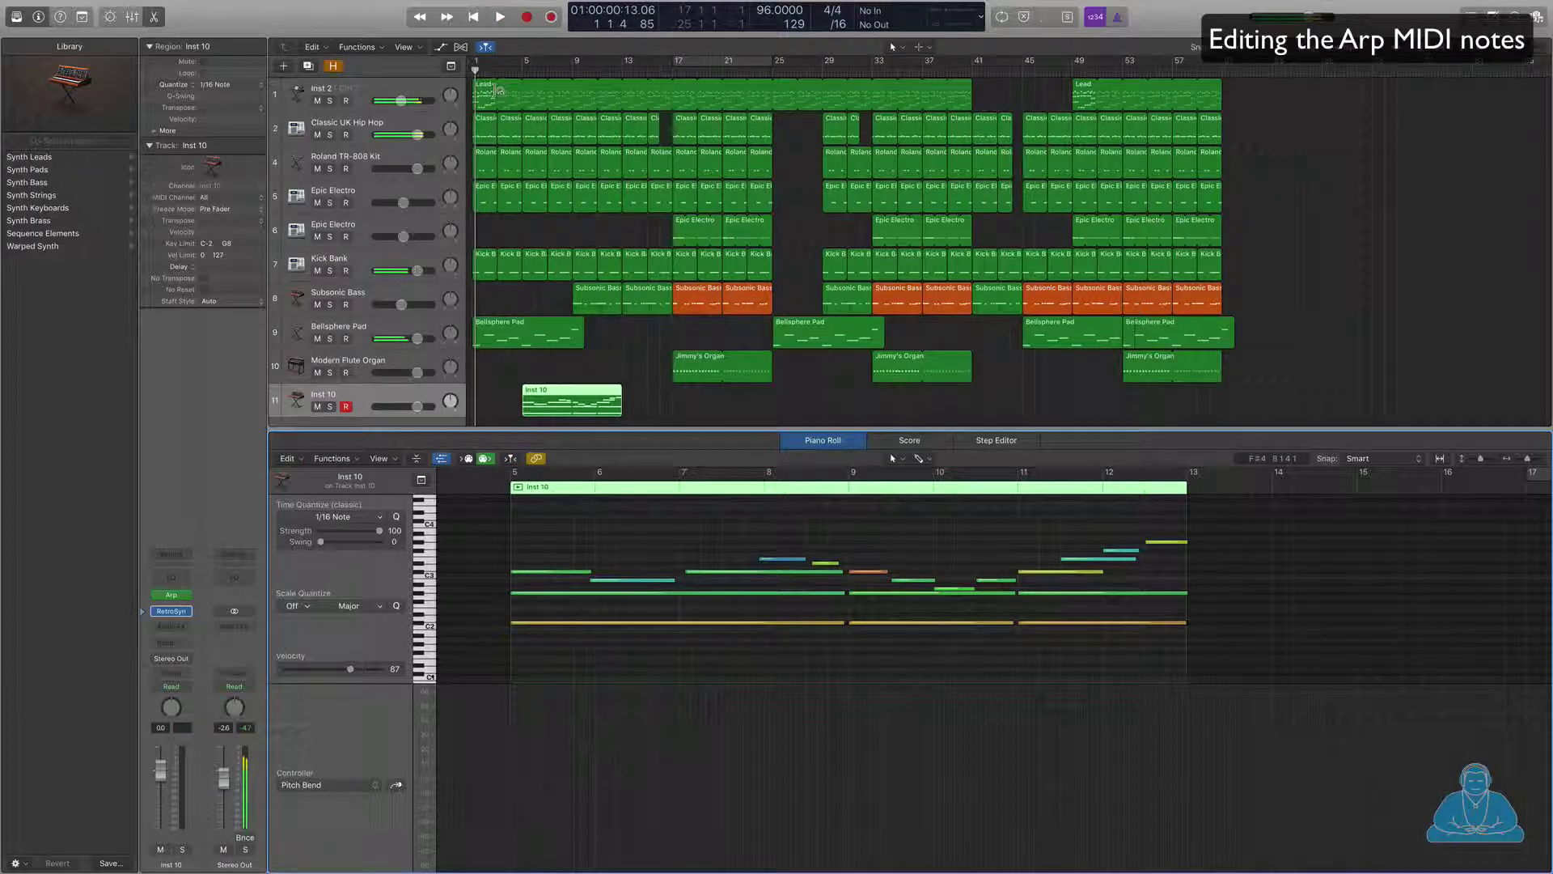
drag(526, 65, 627, 65)
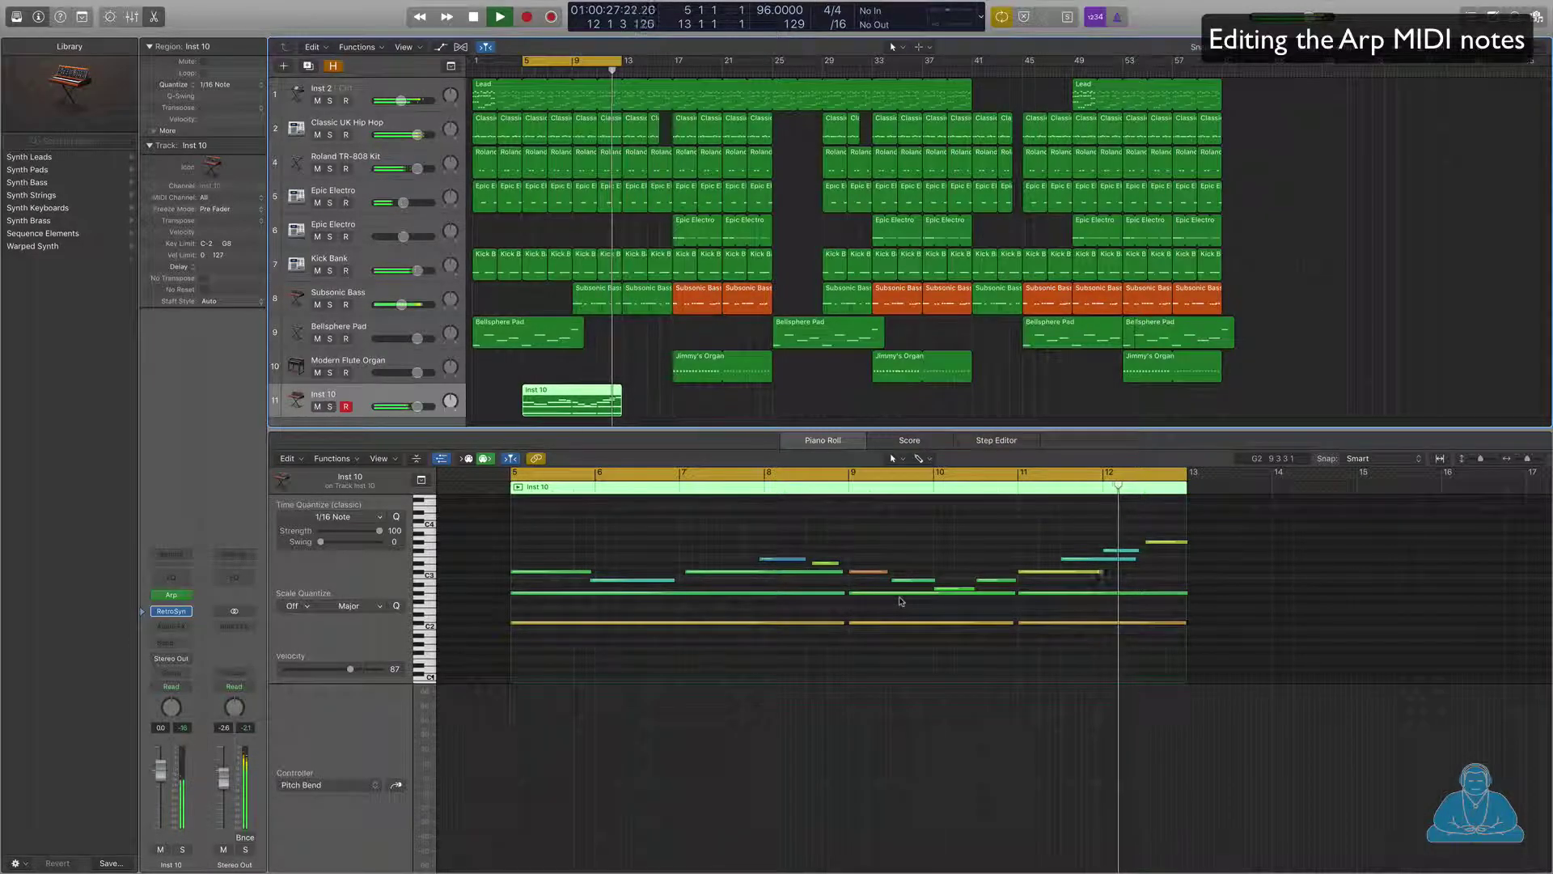
key(space)
Lengthen the three notes that end just before bar 9 up to bar 9, and start playback of the cycle
drag(829, 638, 843, 580)
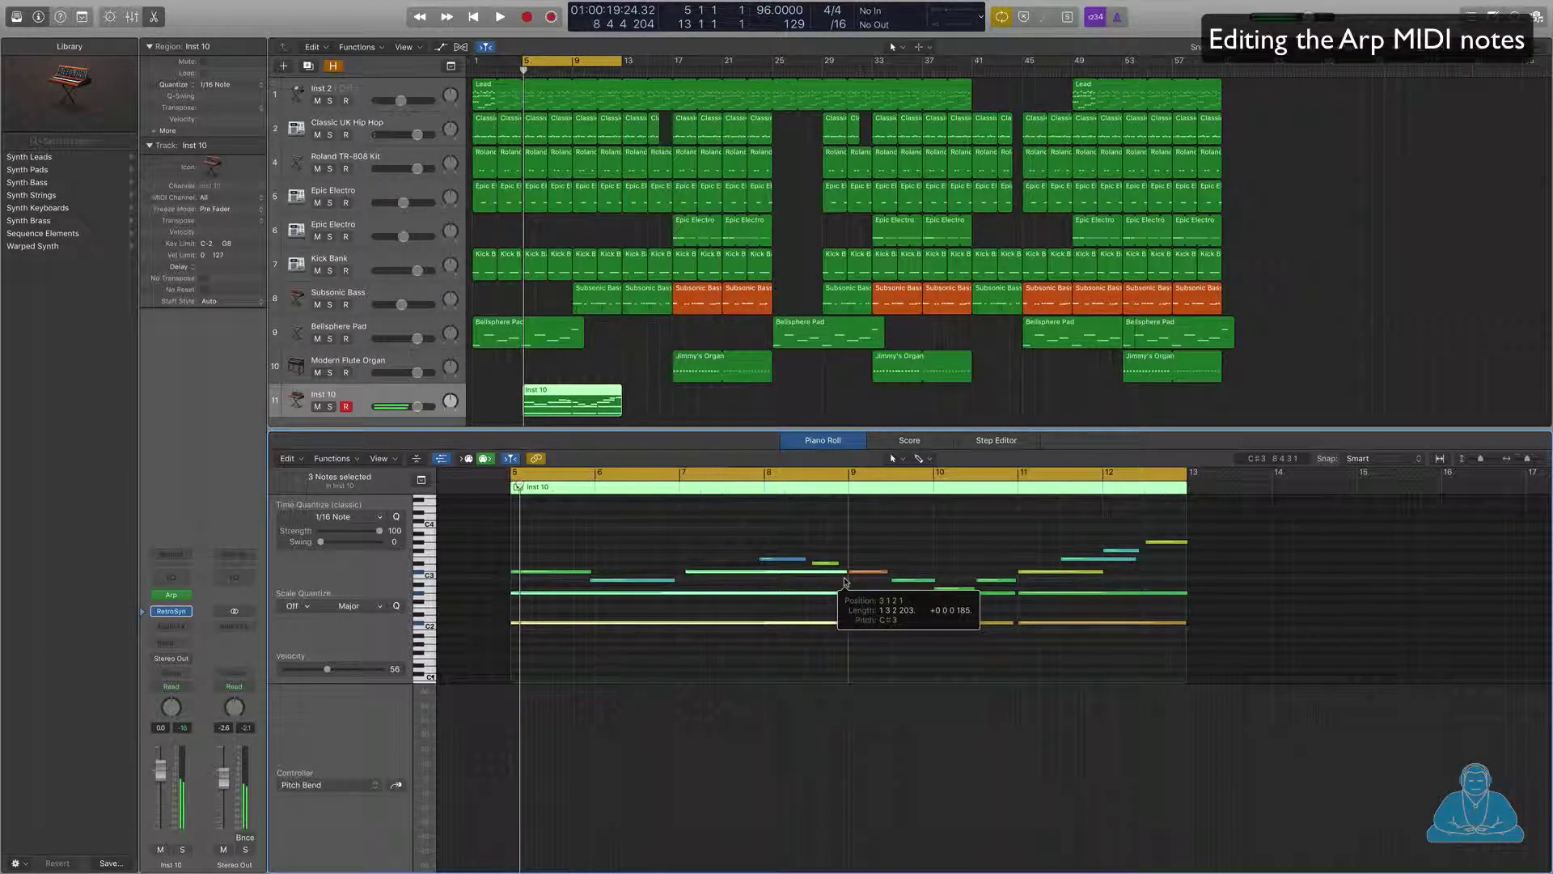
drag(845, 582, 845, 584)
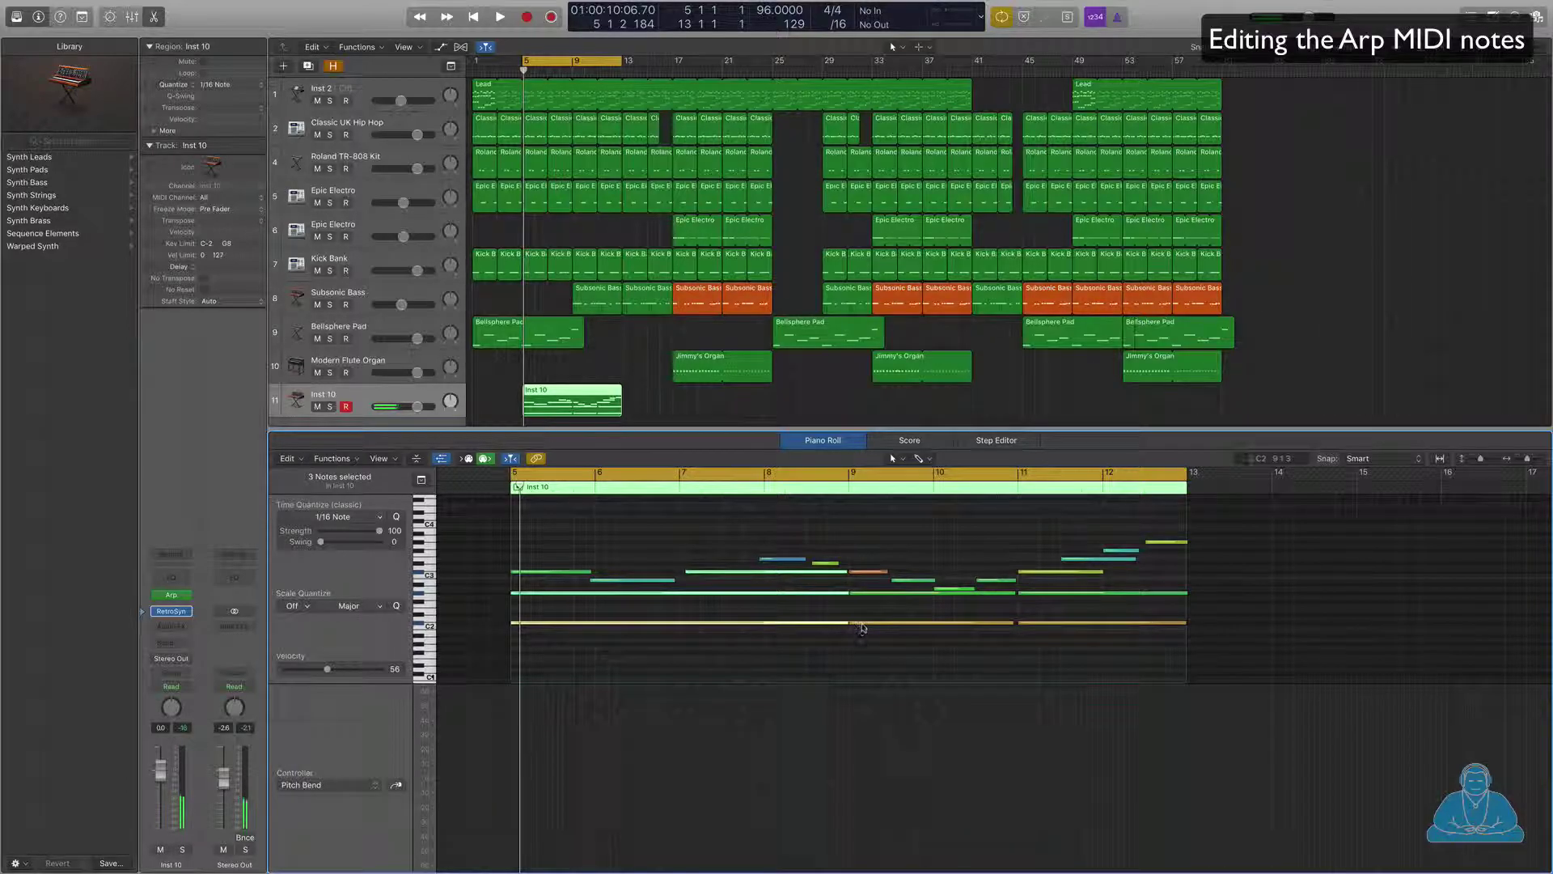
scroll(864, 626, up, 6)
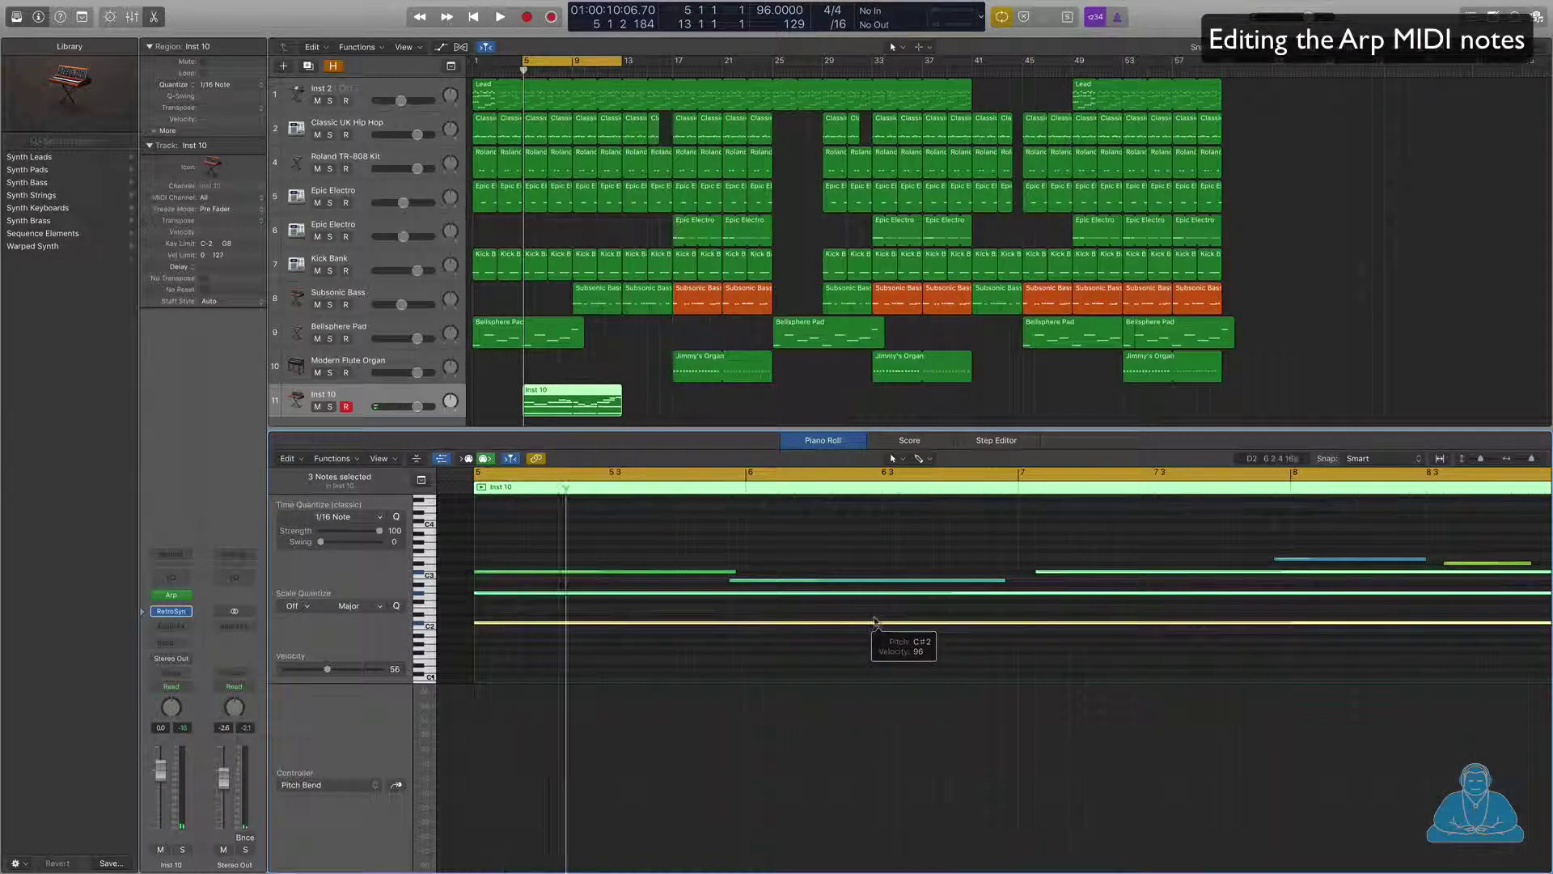
scroll(873, 620, right, 10)
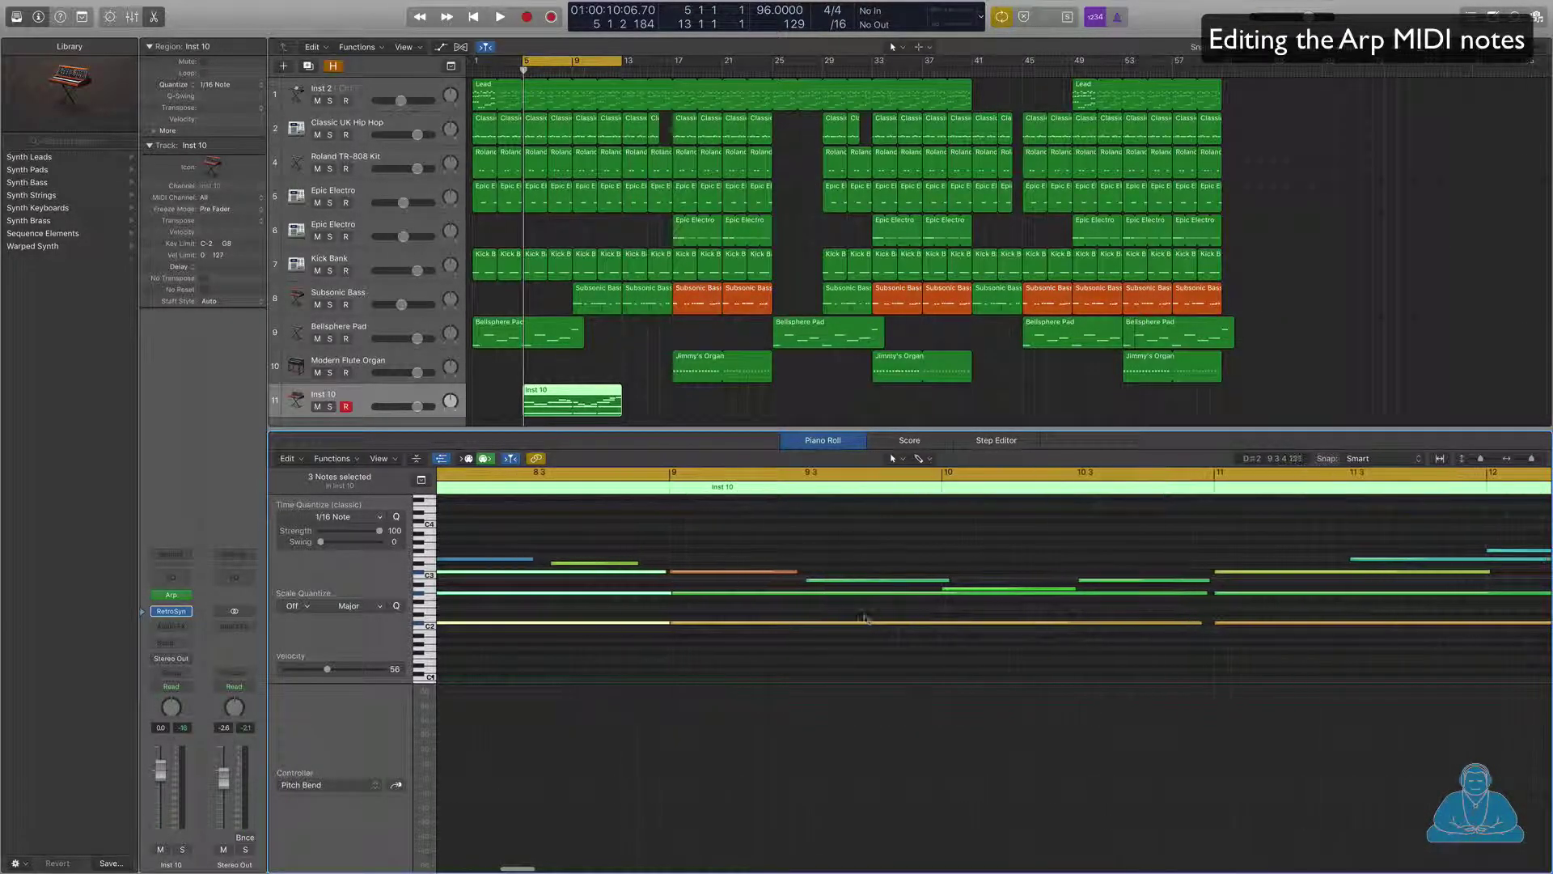
click(663, 623)
drag(667, 622, 667, 594)
click(665, 593)
key(space)
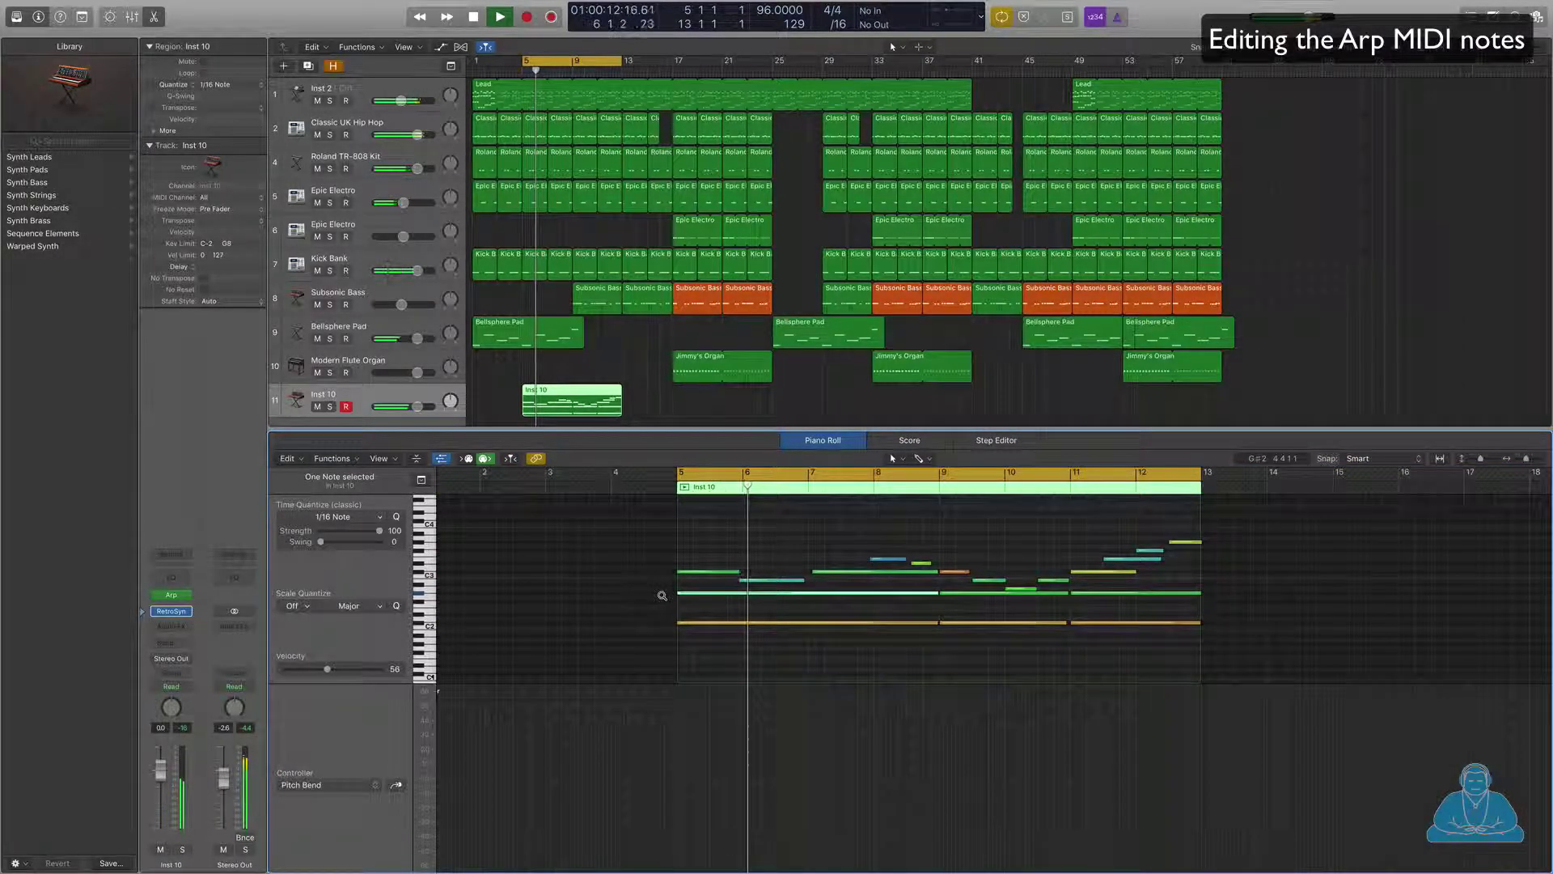
Make the first two melody notes meet exactly at bar 6, and play the cycle through to its end
key(space)
click(740, 579)
drag(739, 572, 741, 571)
key(space)
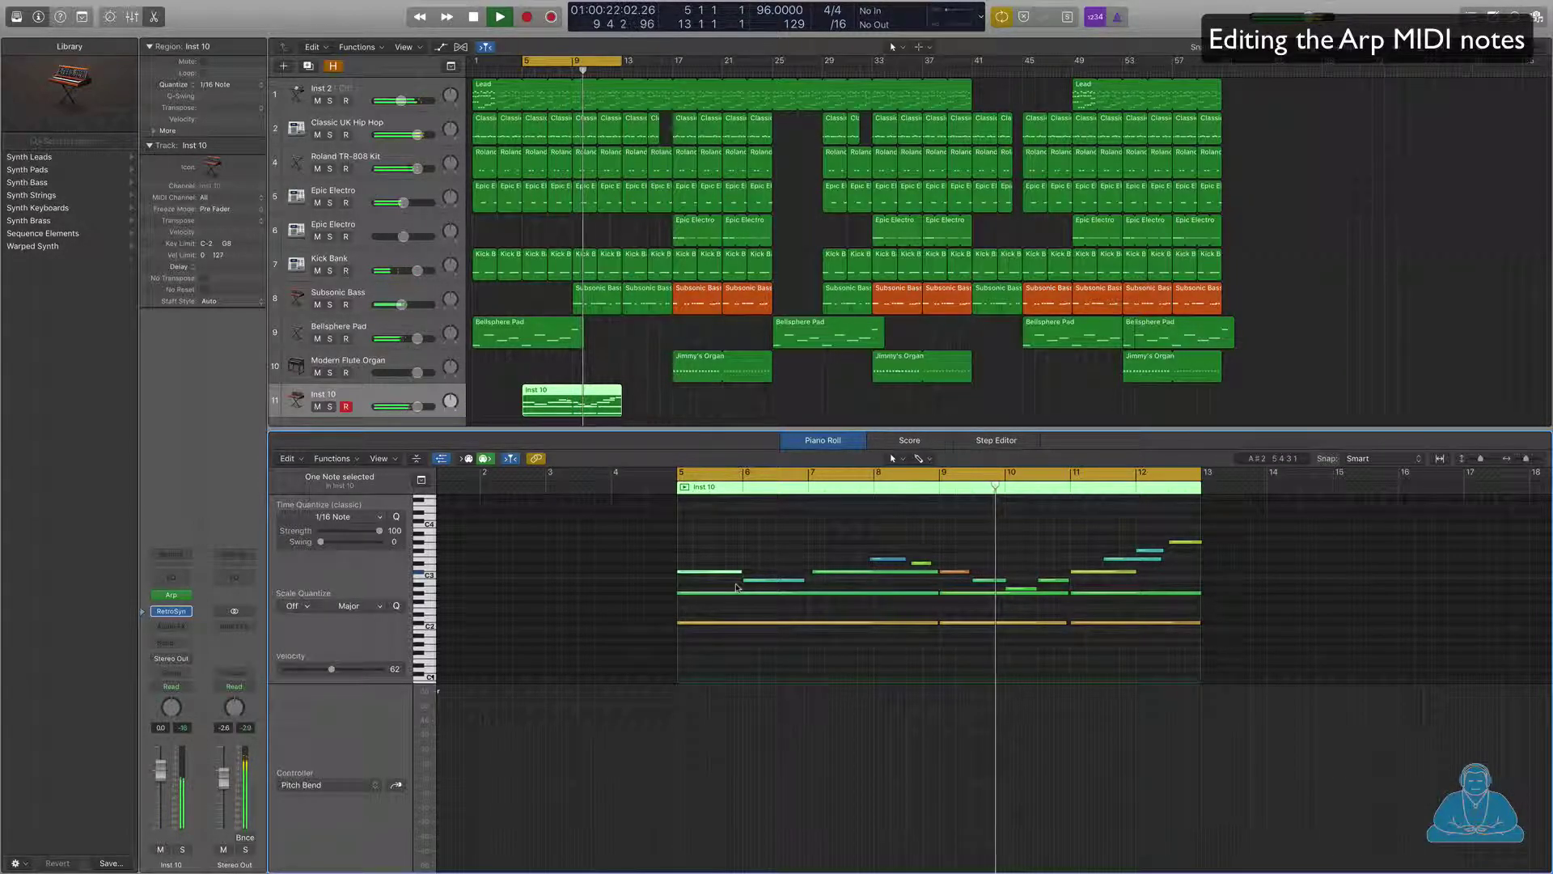
scroll(737, 586, right, 5)
scroll(736, 587, right, 2)
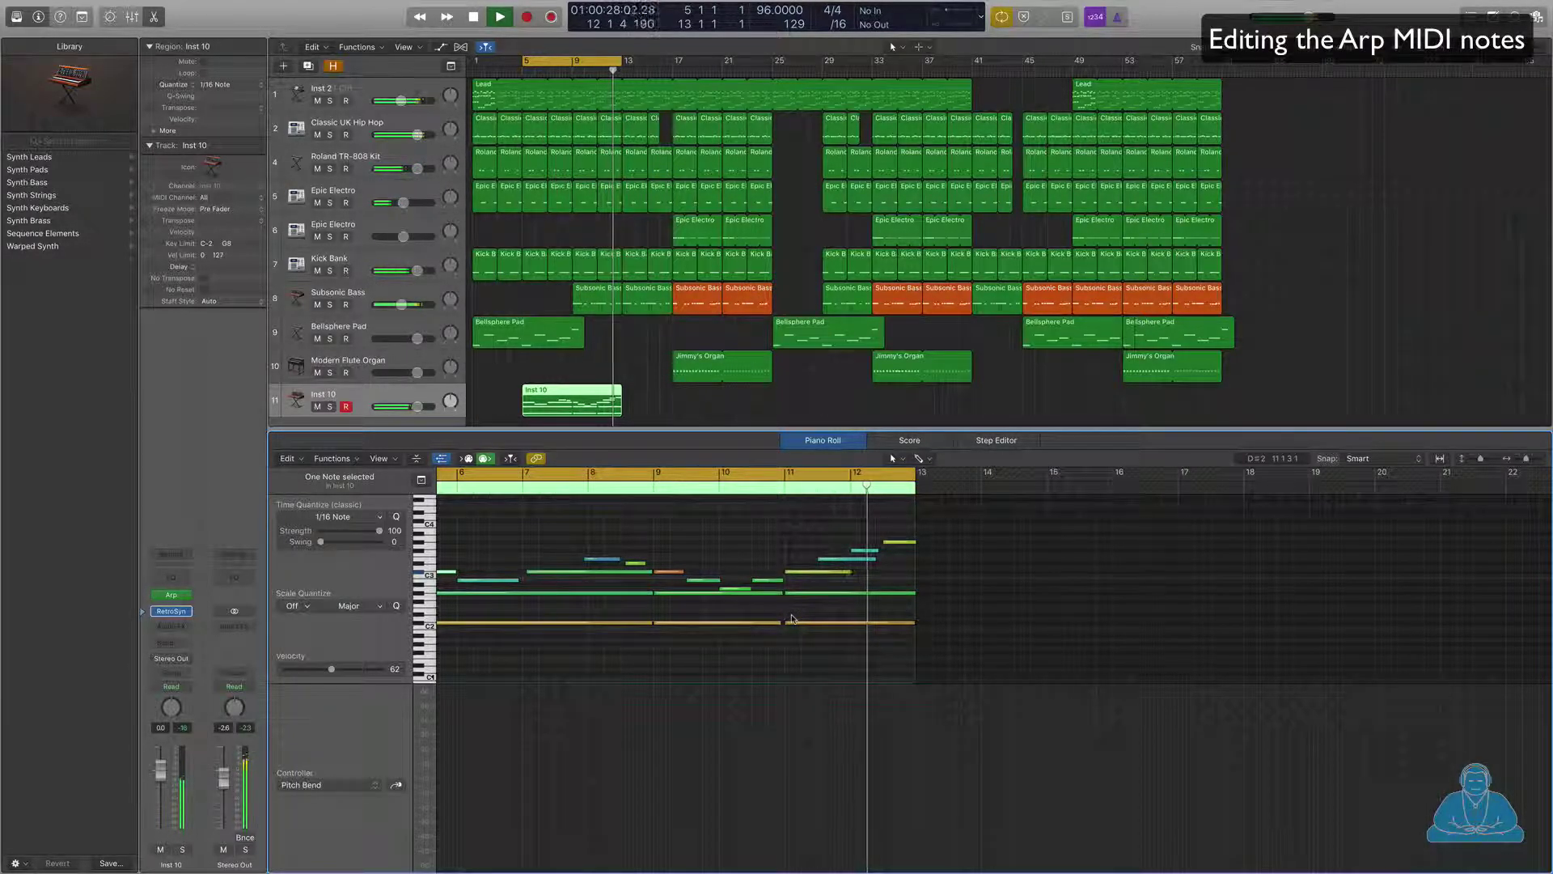
key(space)
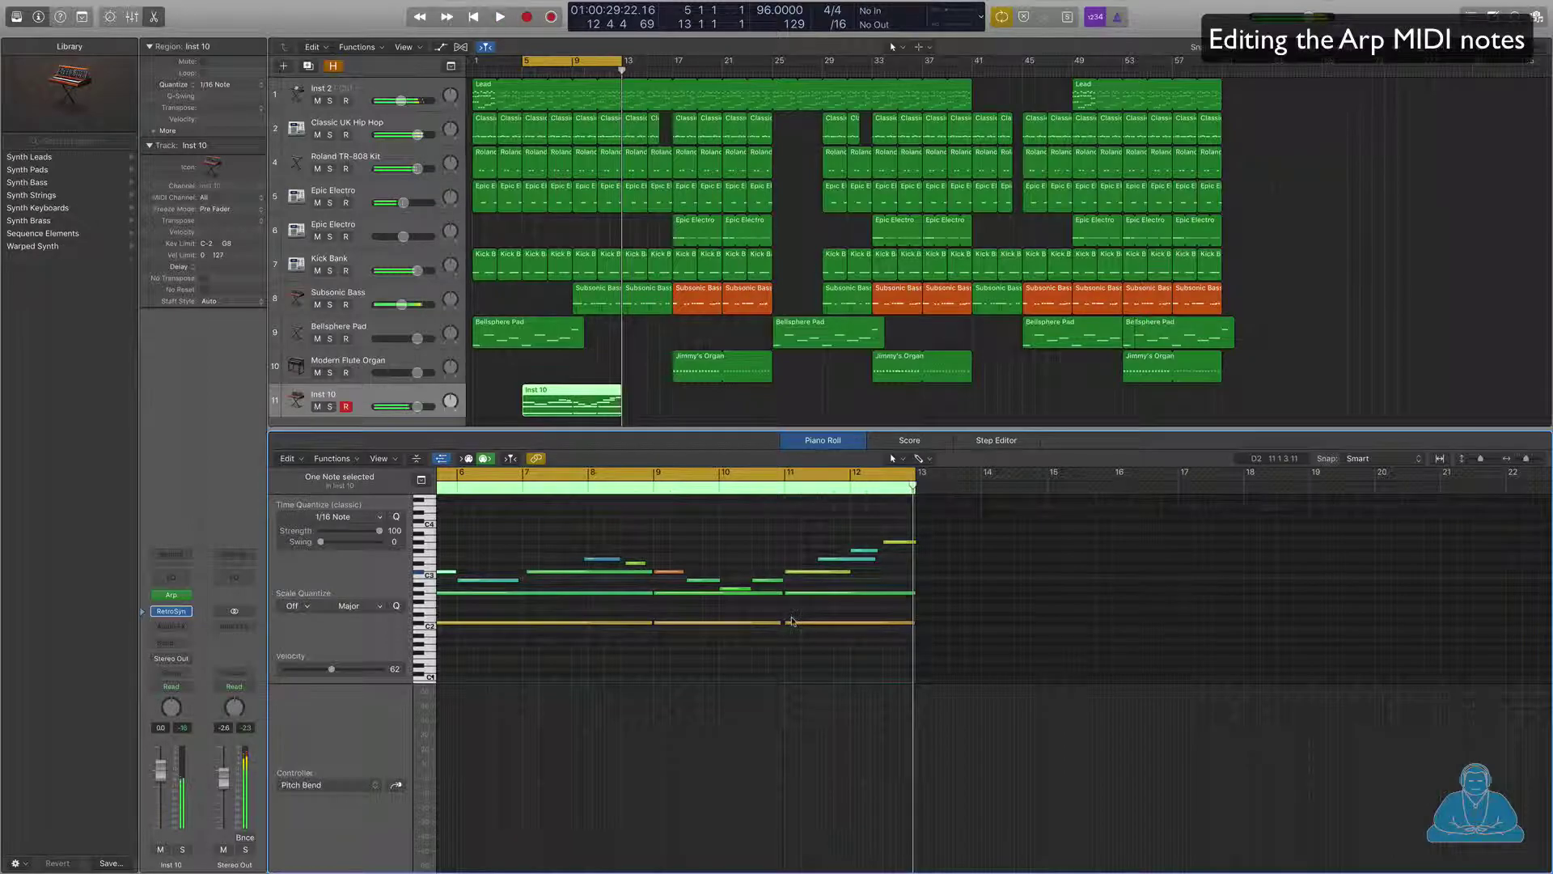
Lengthen the two lower held notes that end just before bar 11 up to bar 11, and close the Piano Roll
key(super+Right)
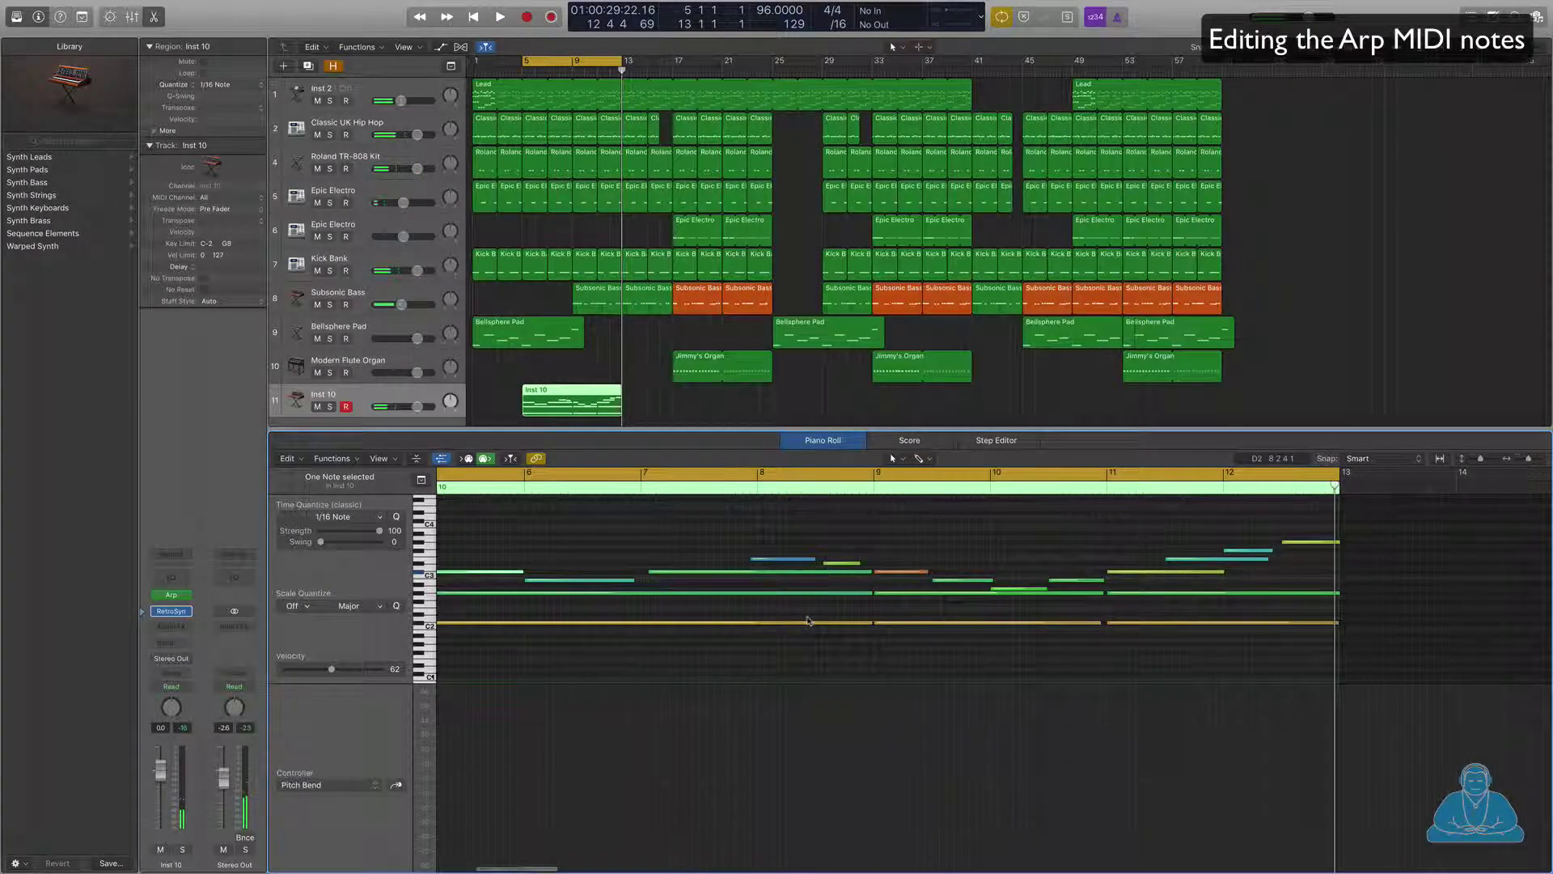
key(super+Right)
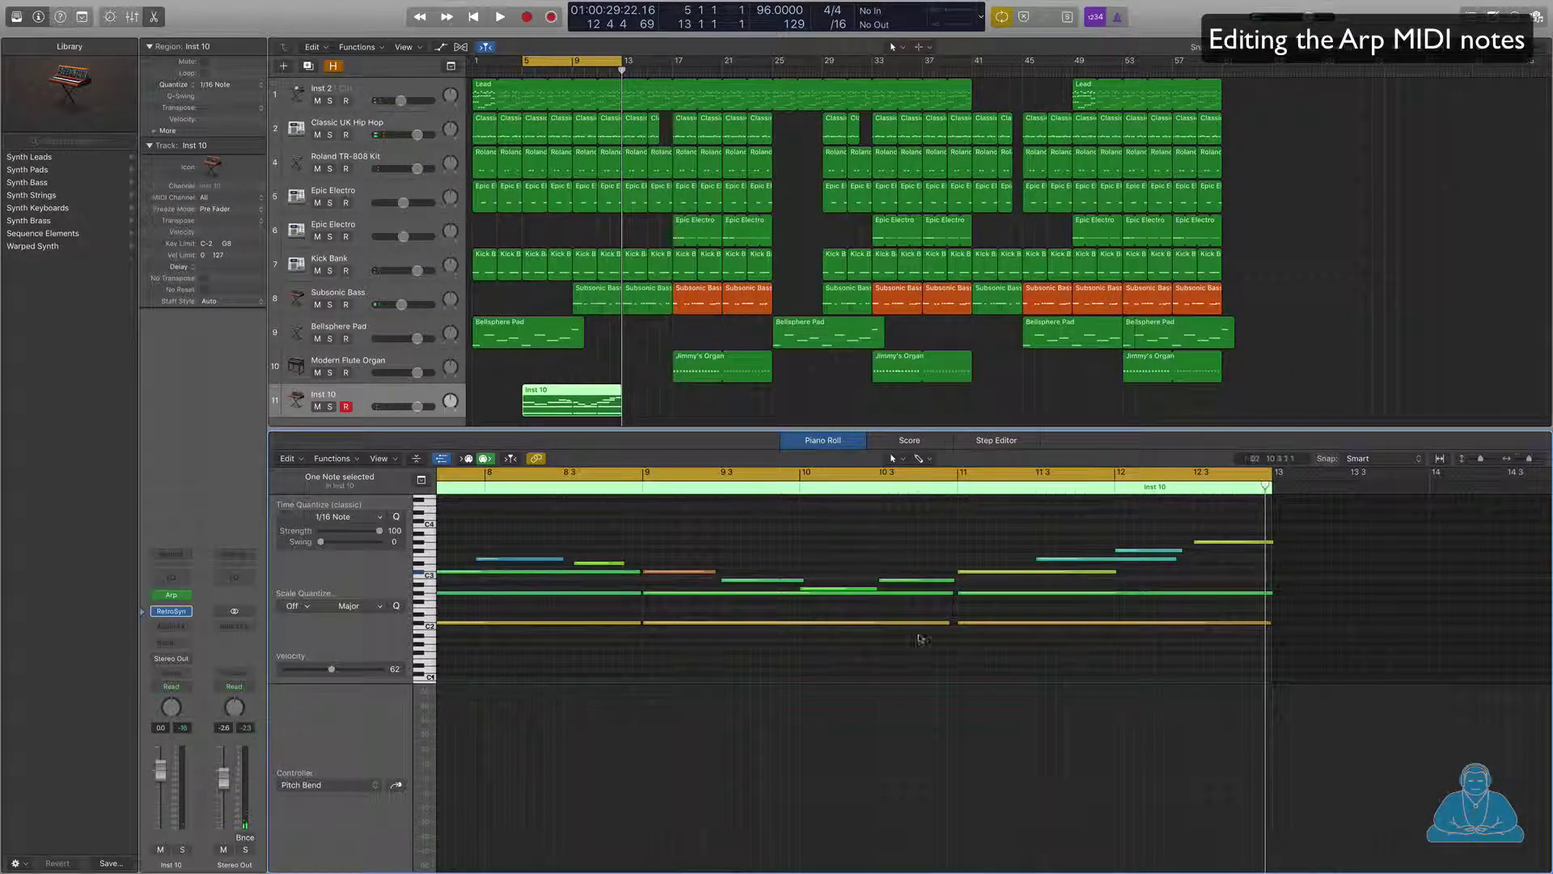
mouse_move(940, 639)
mouse_down()
mouse_move(952, 594)
mouse_move(936, 617)
mouse_up()
key(super+Left)
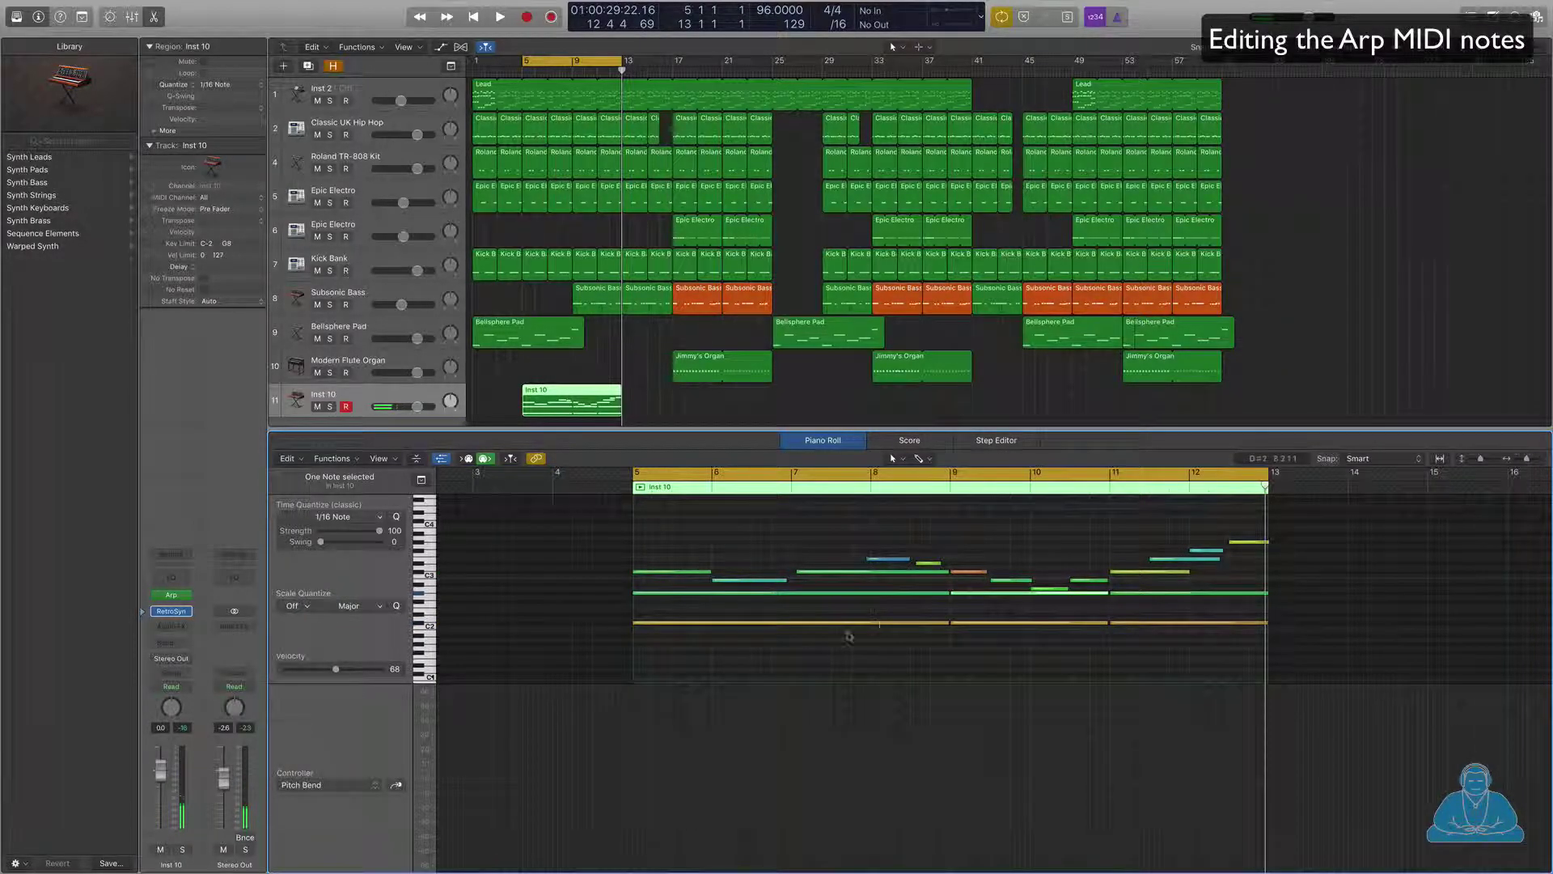
key(e)
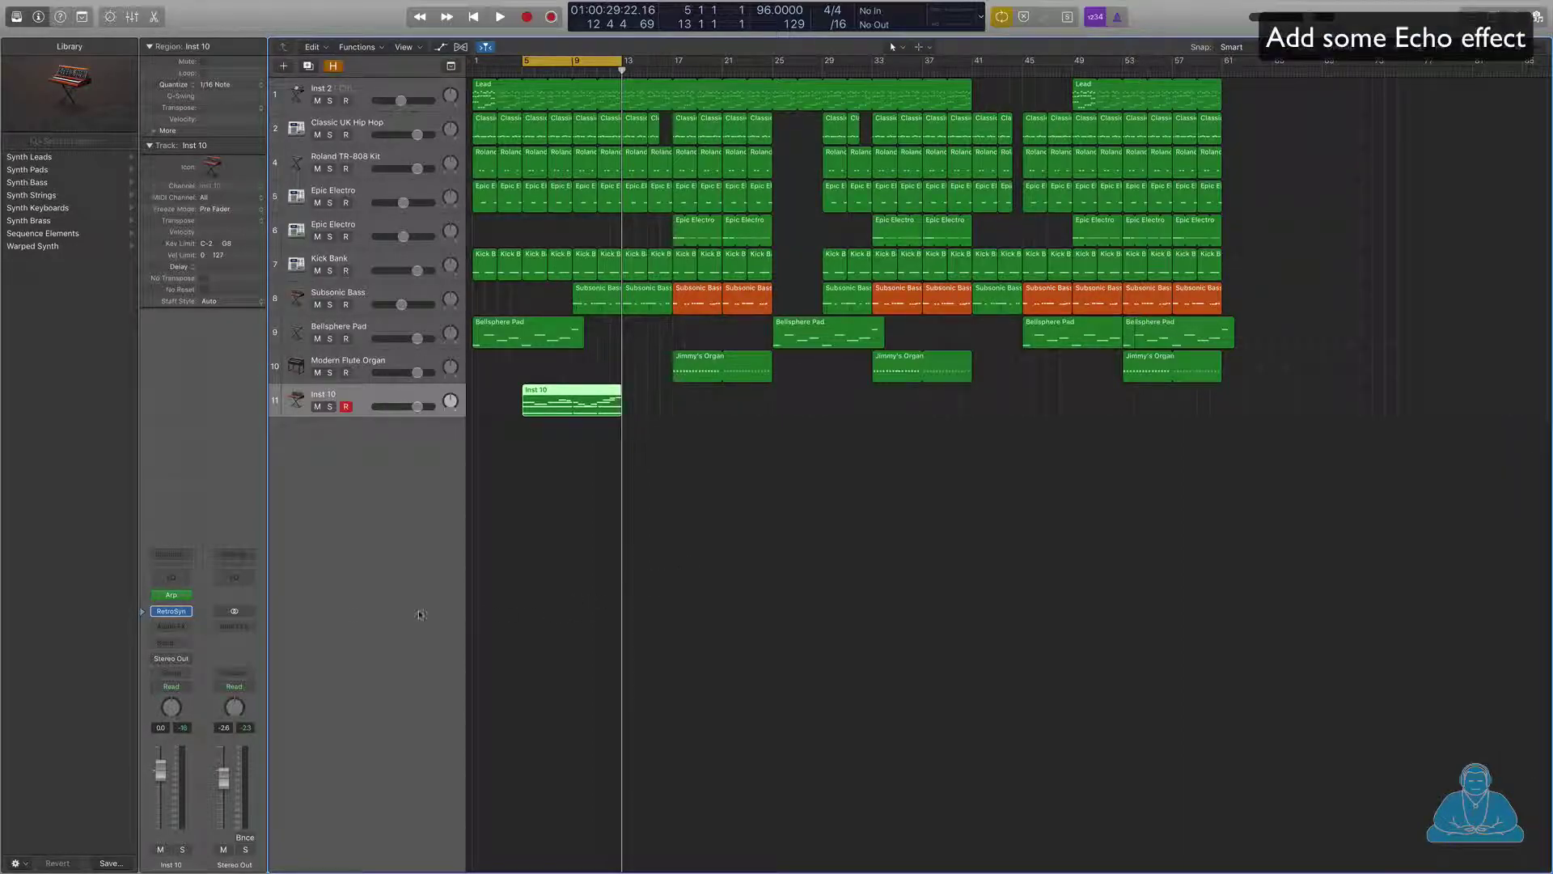
Insert a stereo Echo effect on the Inst 10 channel and set its Wet level to 27% during playback
click(186, 628)
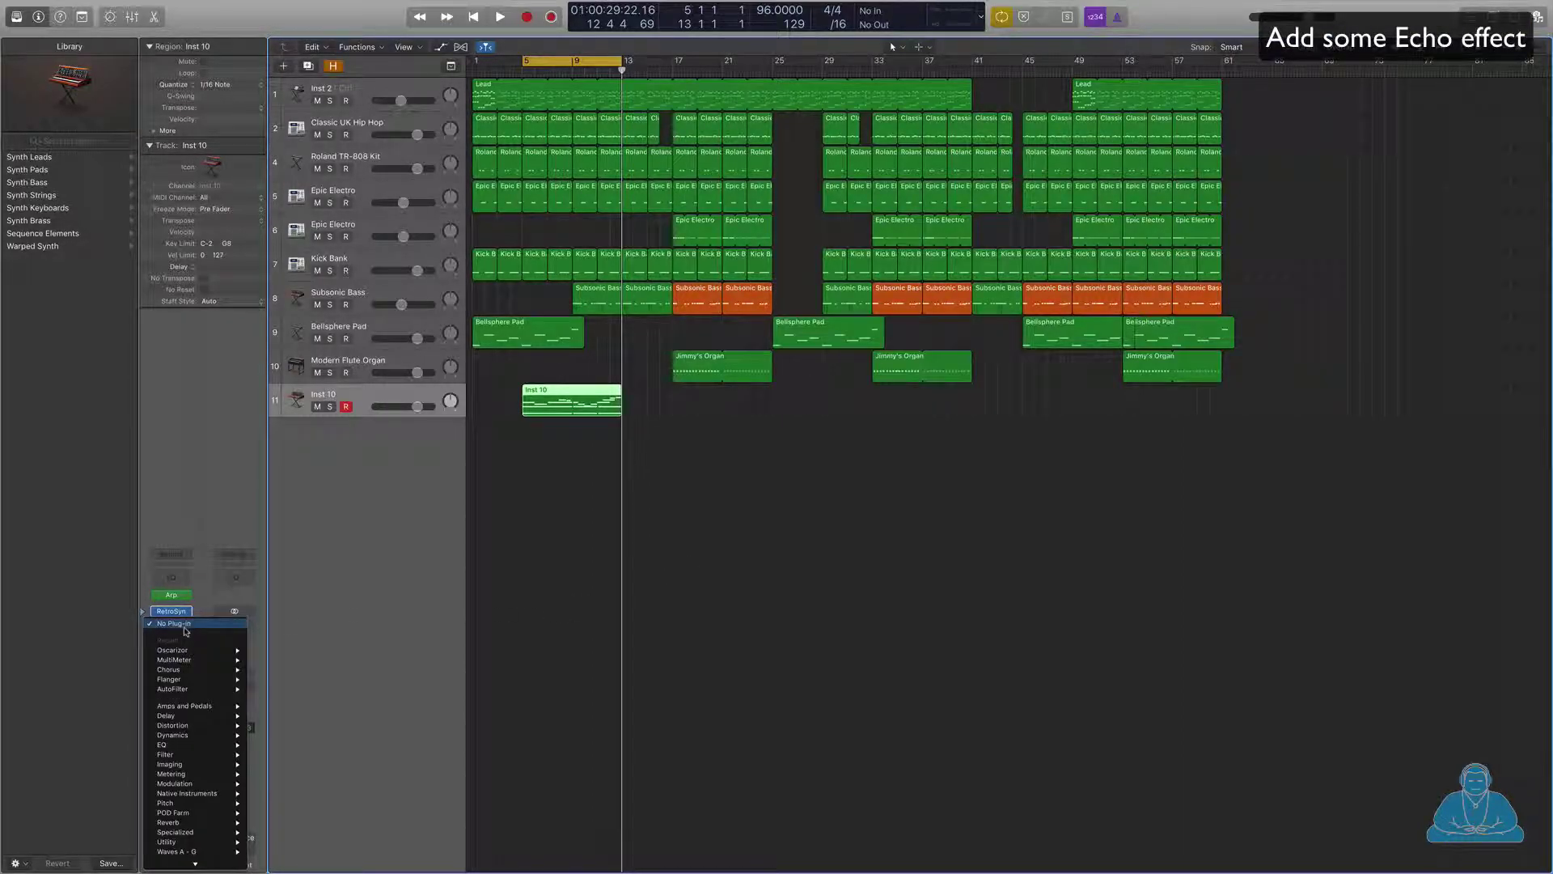
mouse_move(194, 715)
mouse_move(310, 727)
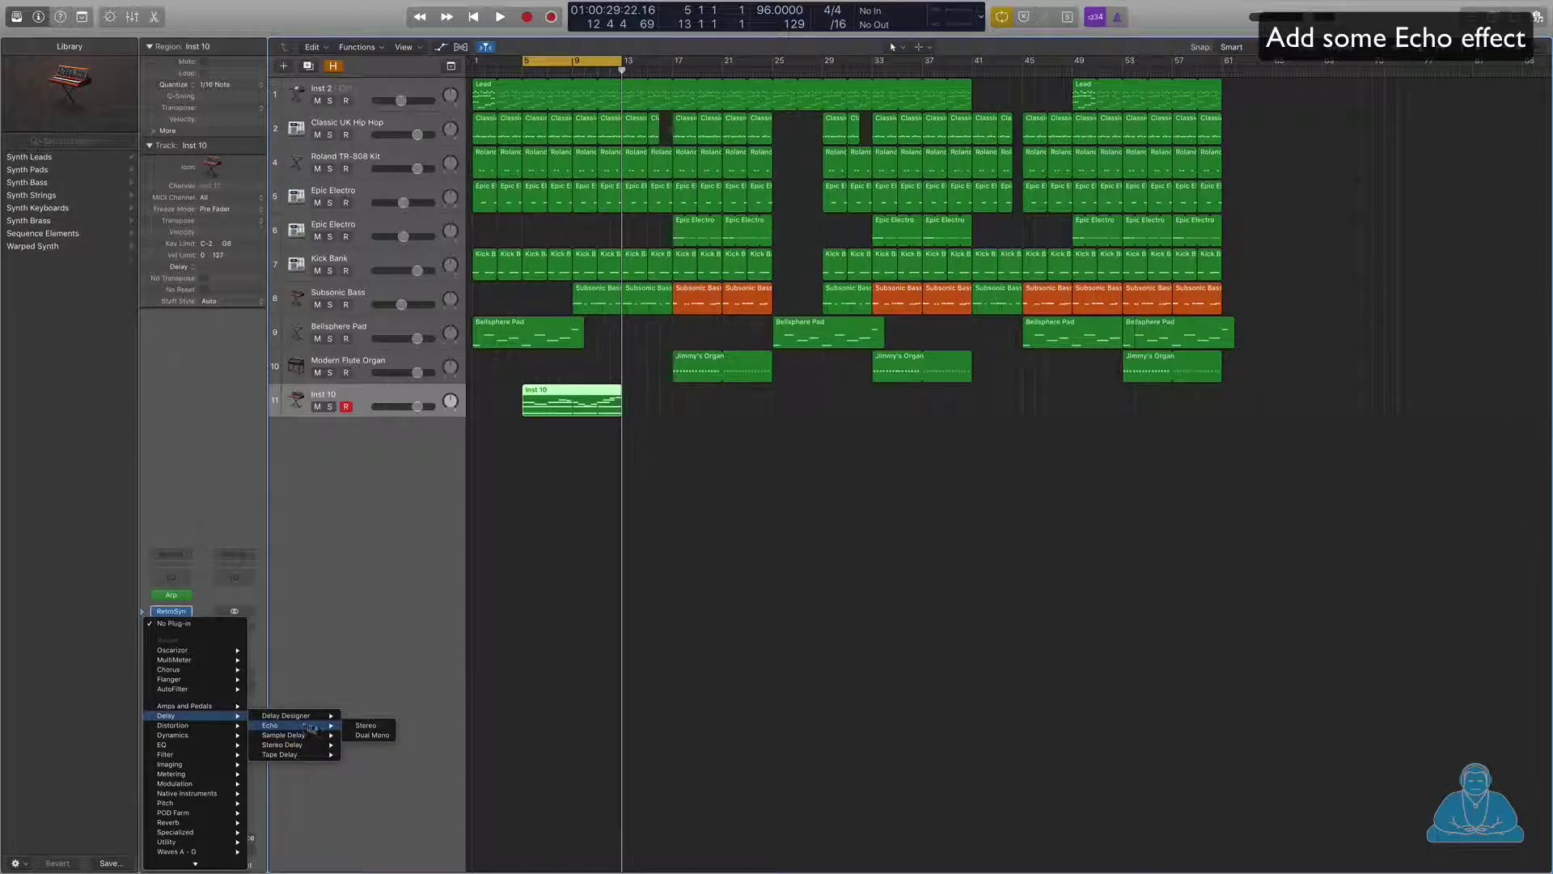
click(366, 725)
key(space)
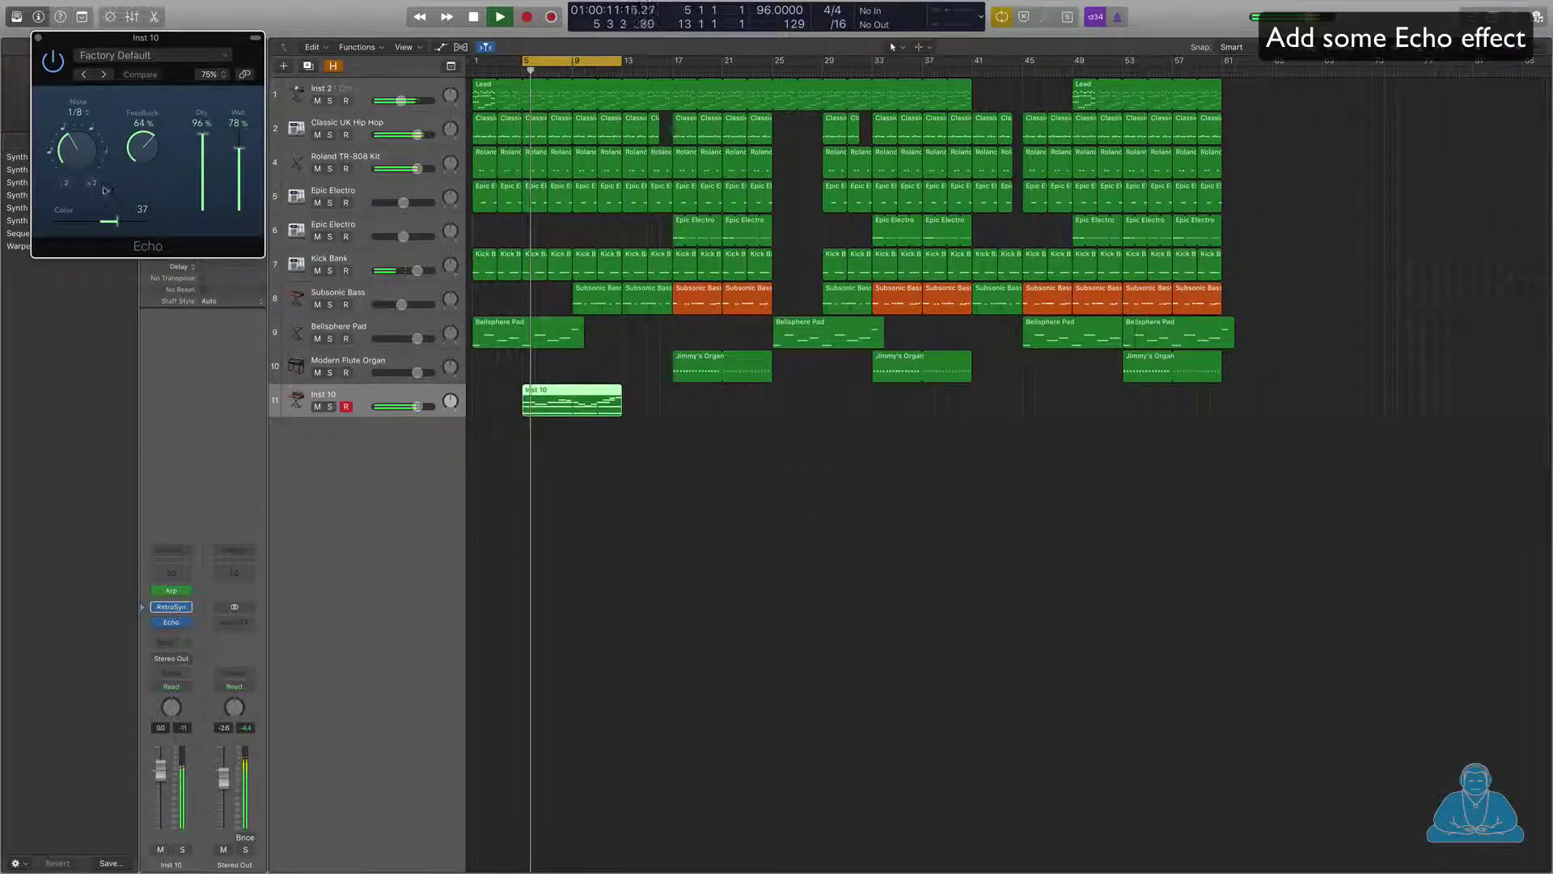
drag(239, 148, 239, 192)
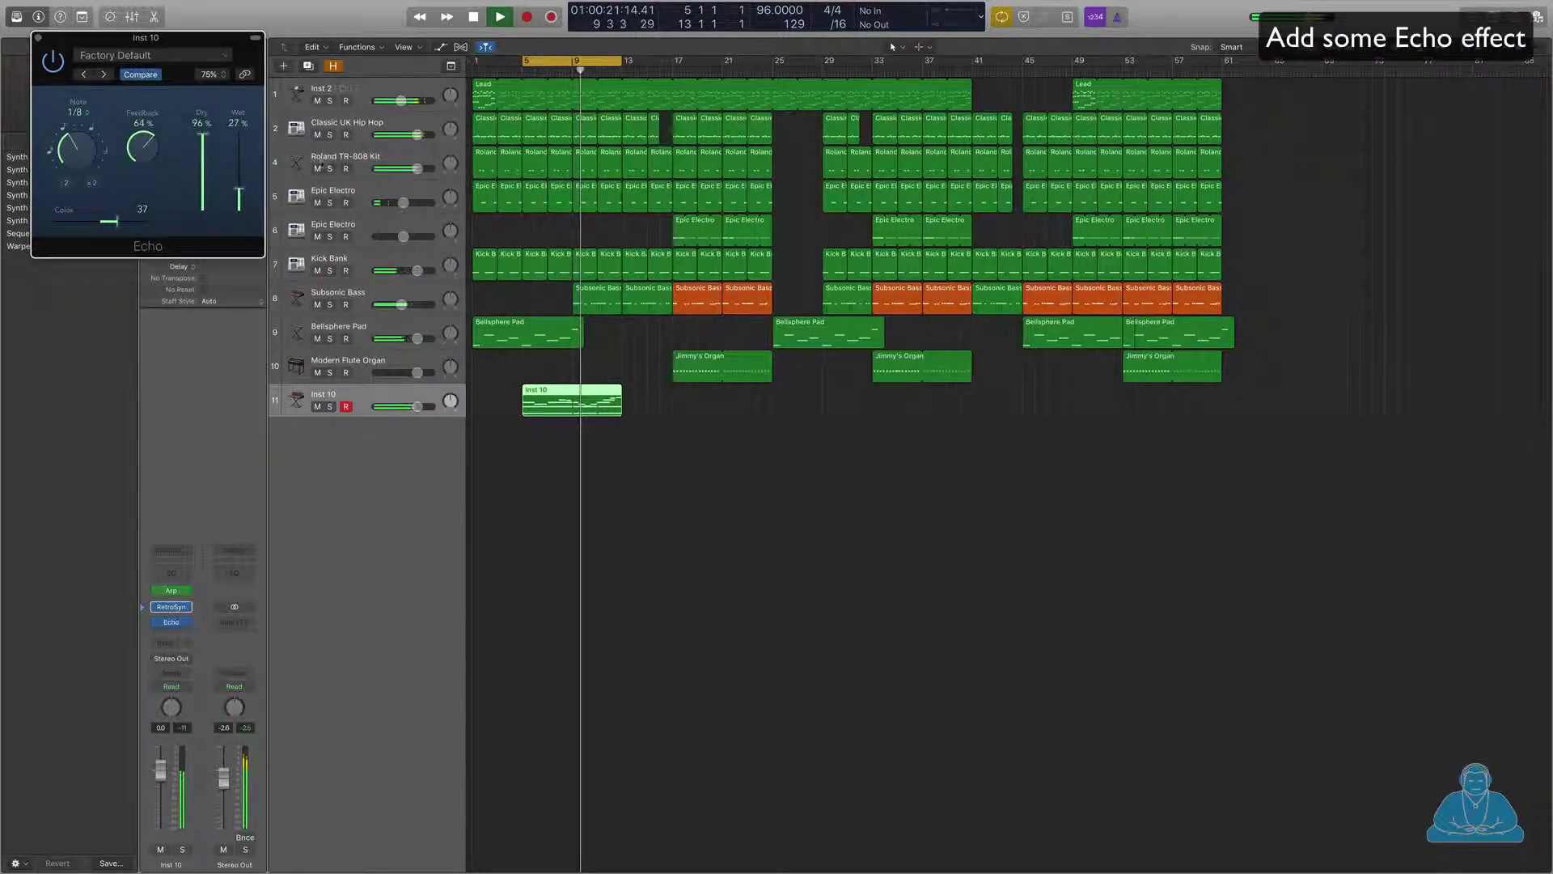
Turn off the cycle range, close the Echo window and stop playback just past bar 13
click(553, 64)
click(191, 213)
key(super+w)
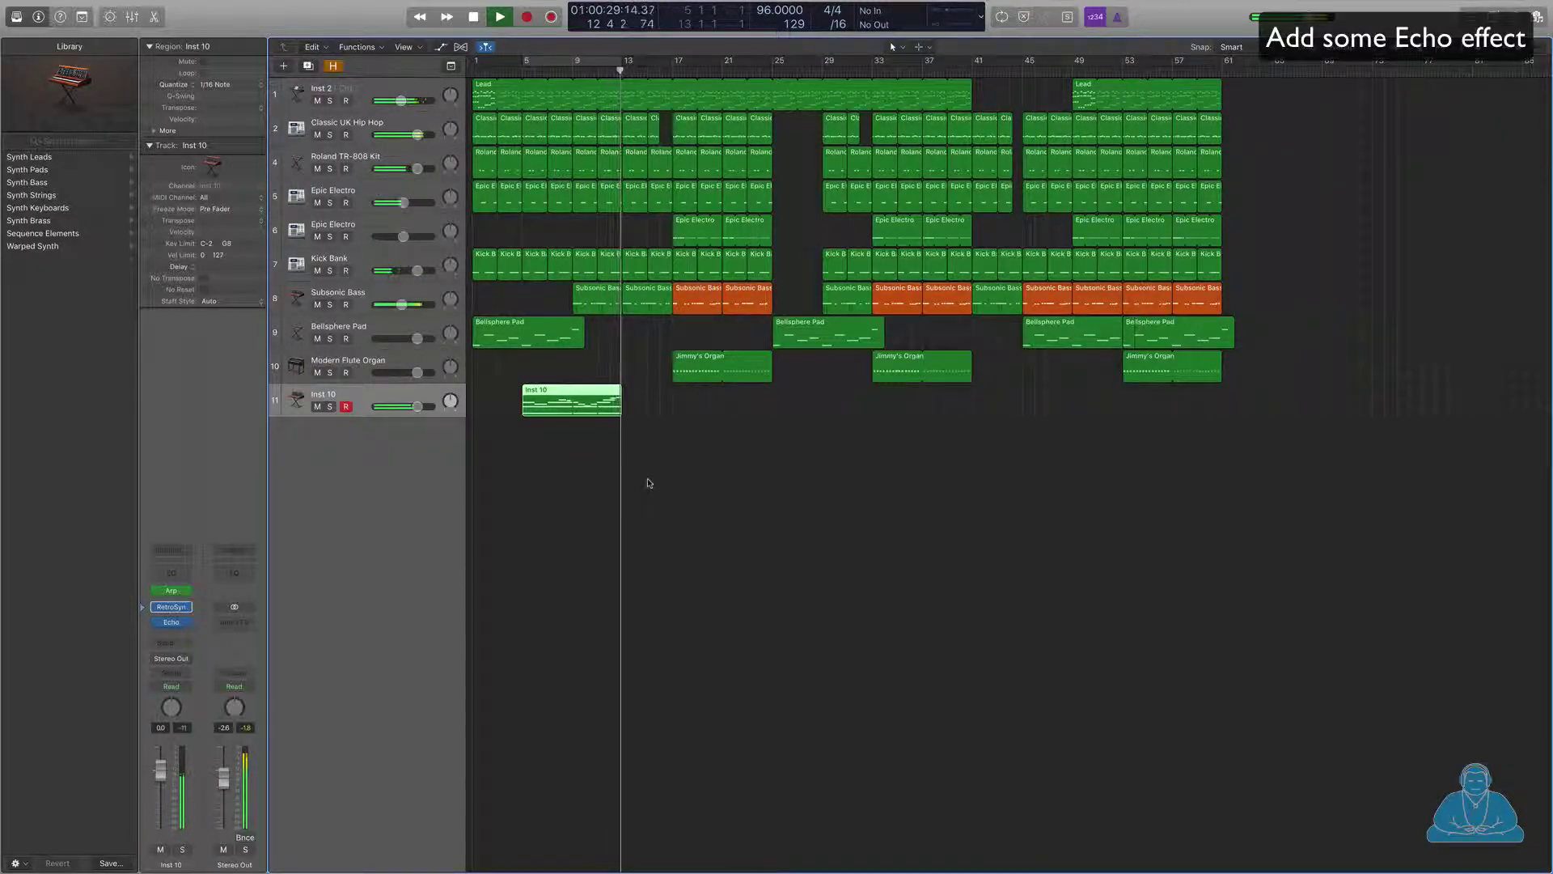
key(space)
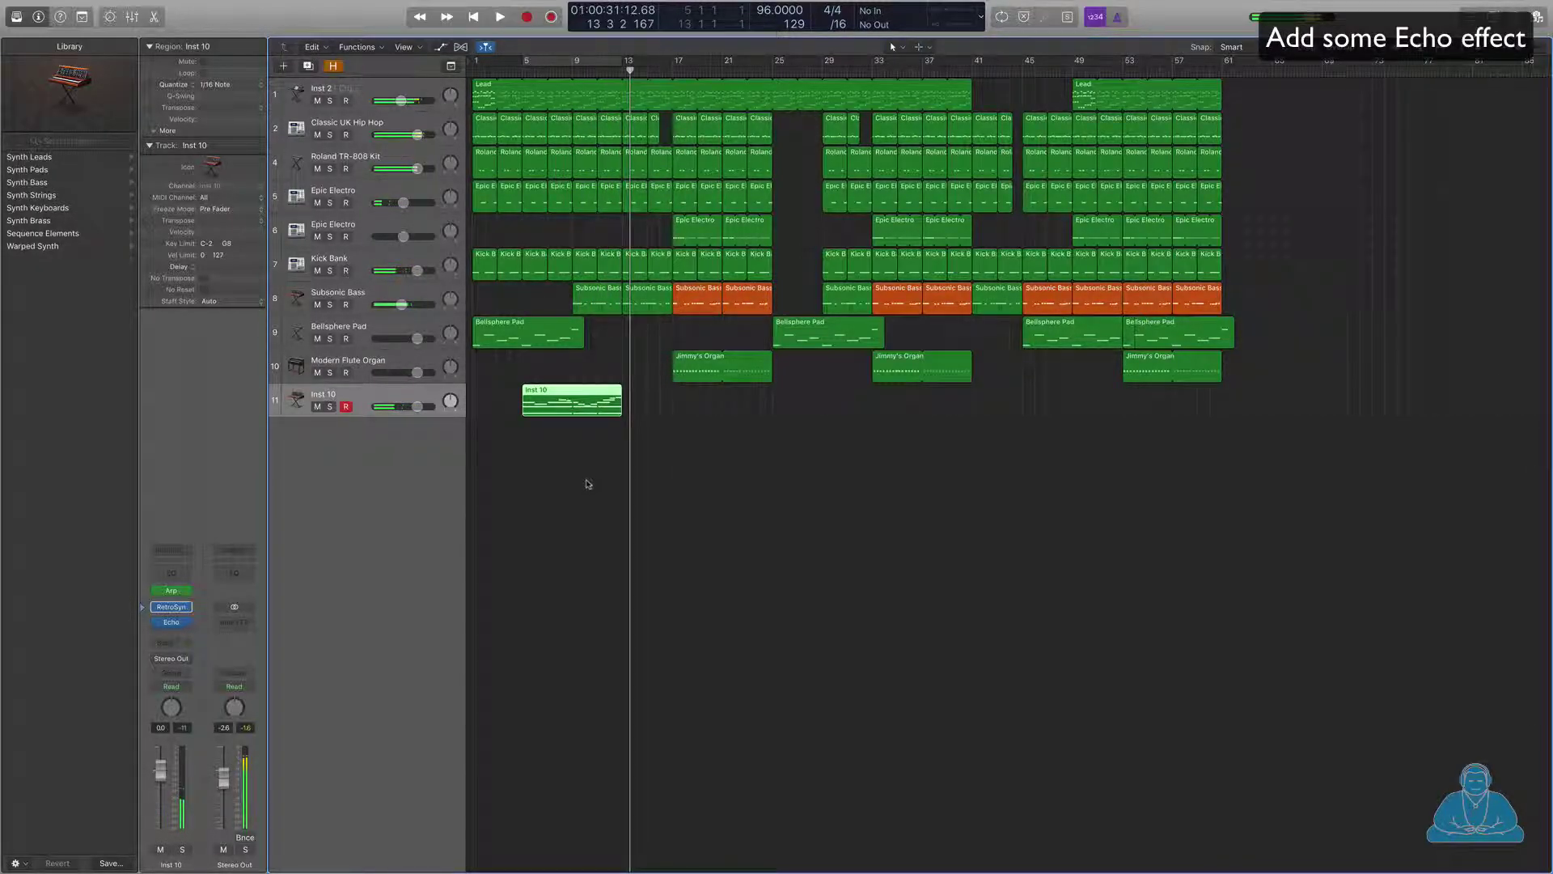